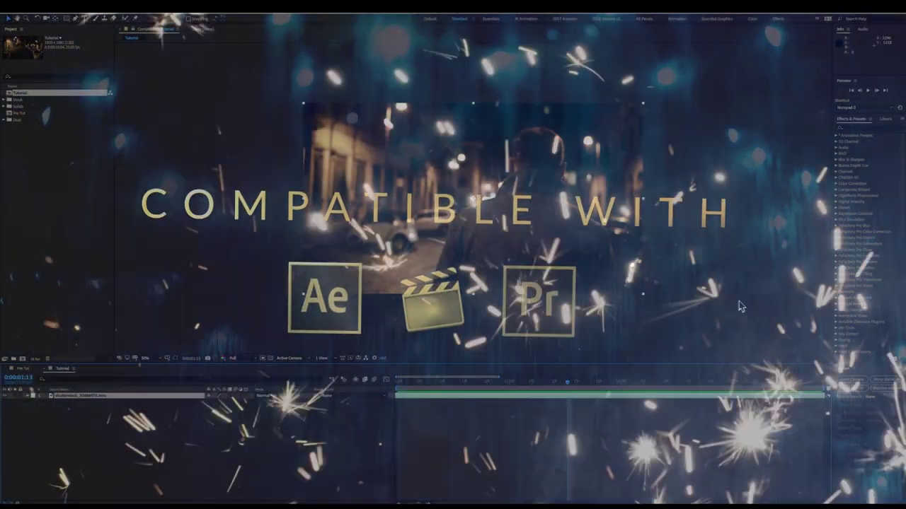
Step: RAM preview the Tutorial composition, stop it, then RAM preview it again
{"action": "key", "text": "KP_0"}
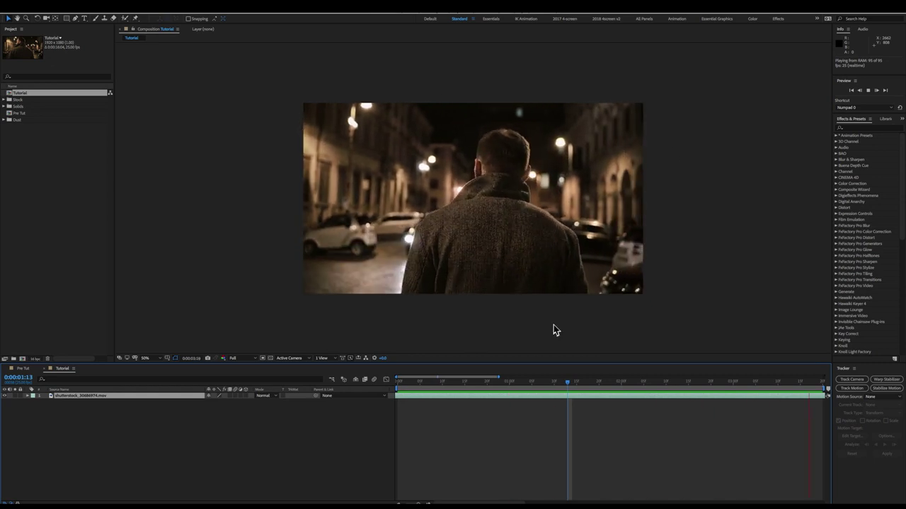
{"action": "key", "text": "space"}
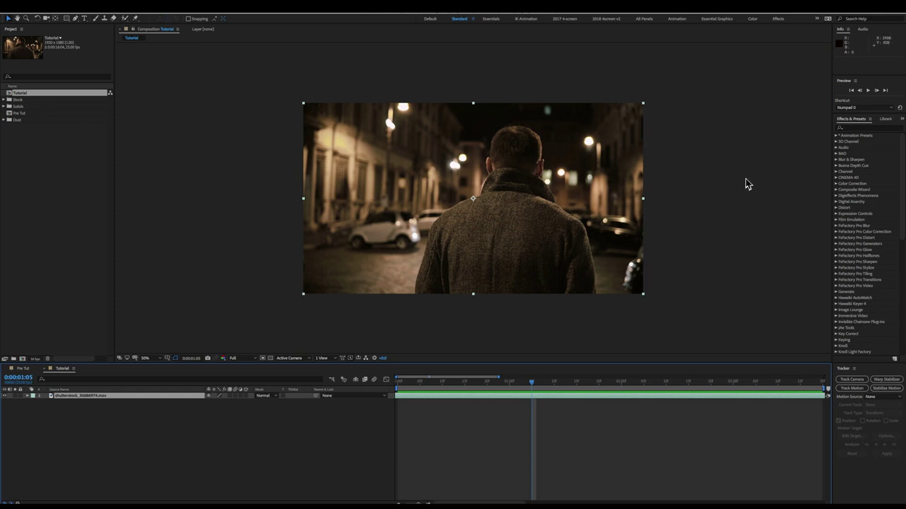
{"action": "key", "text": "KP_0"}
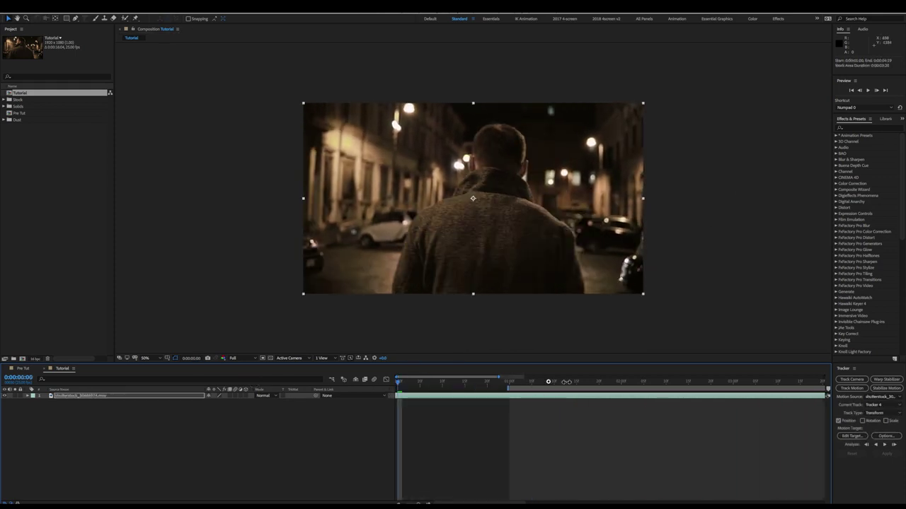
Step: Stop playback, select the street footage layer and return to its first frame
{"action": "key", "text": "space"}
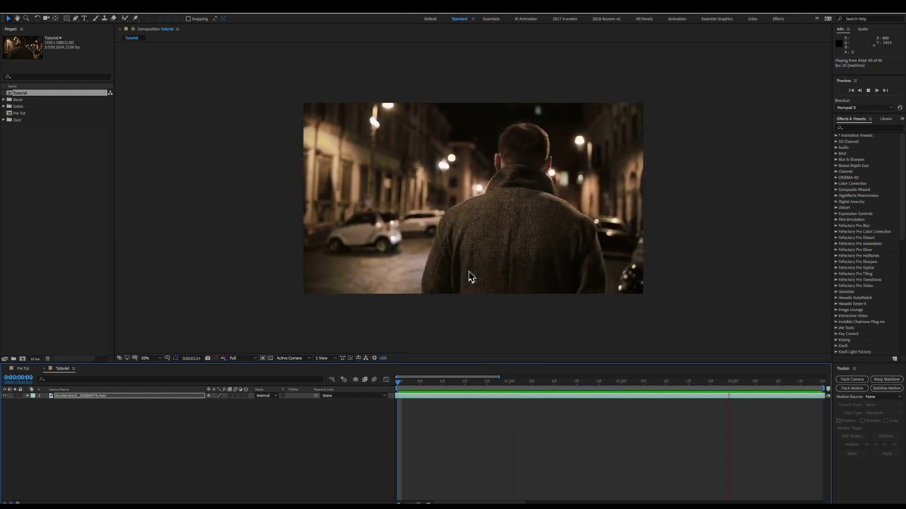
{"action": "left_click", "coordinate": [413, 391]}
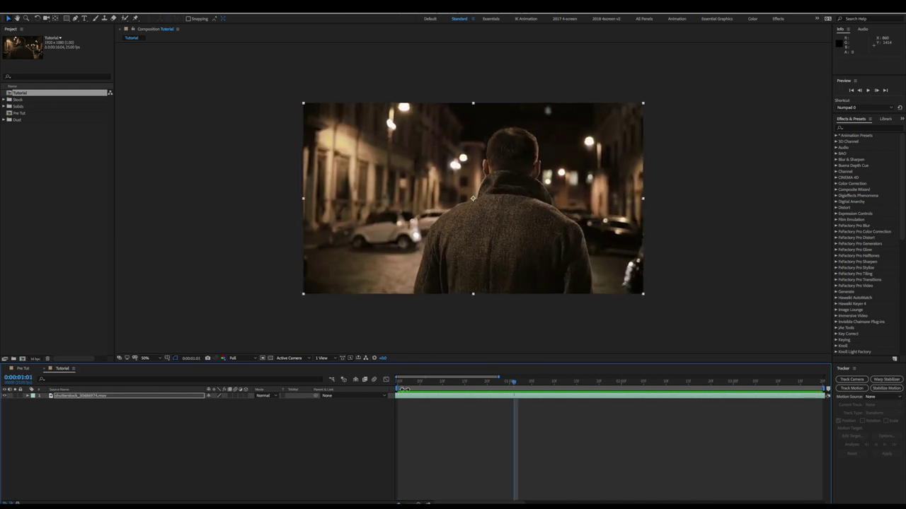
{"action": "key", "text": "Home"}
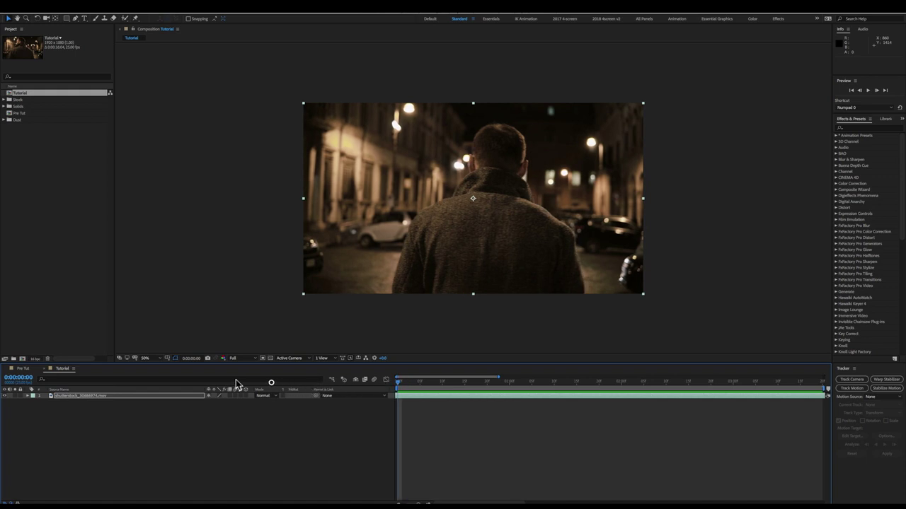
Step: Start a motion track, place Track Point 1 on a bright street light, and analyze forward
{"action": "left_click", "coordinate": [847, 389]}
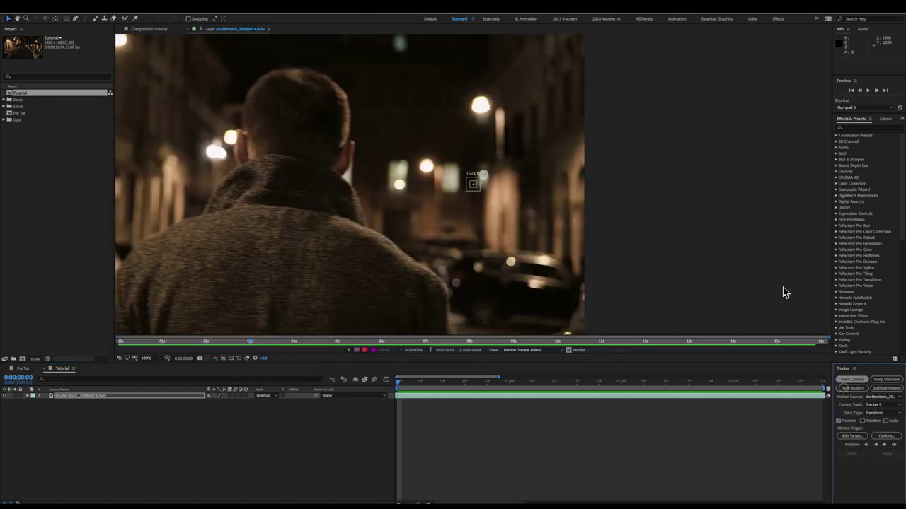
{"action": "left_click", "coordinate": [478, 193]}
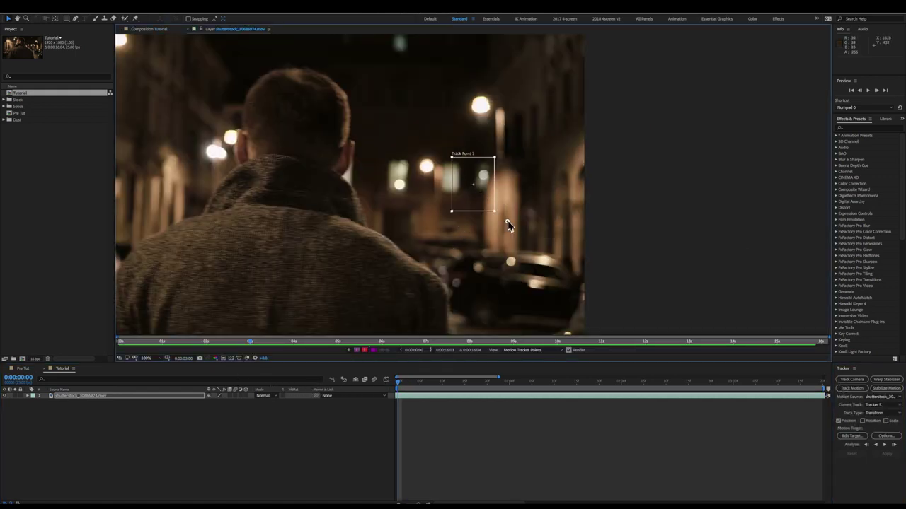
{"action": "left_click_drag", "start_coordinate": [480, 193], "coordinate": [488, 179]}
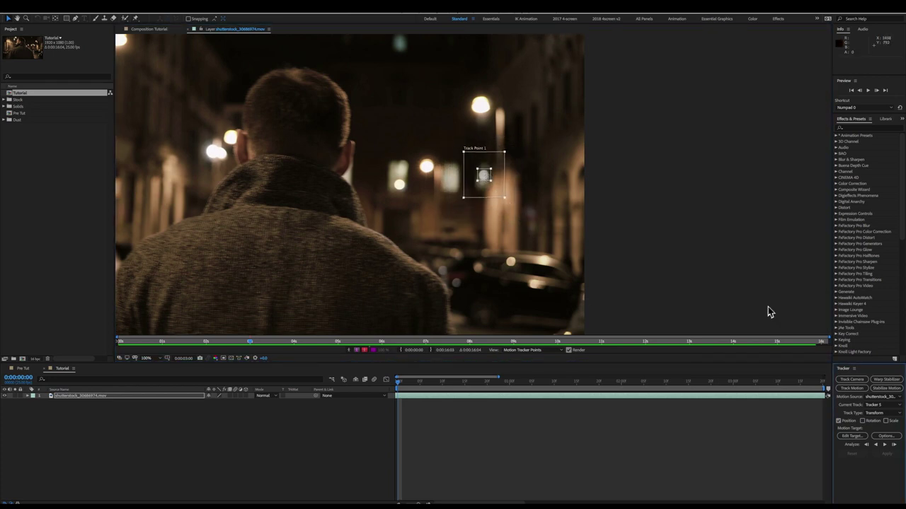
{"action": "left_click", "coordinate": [884, 444]}
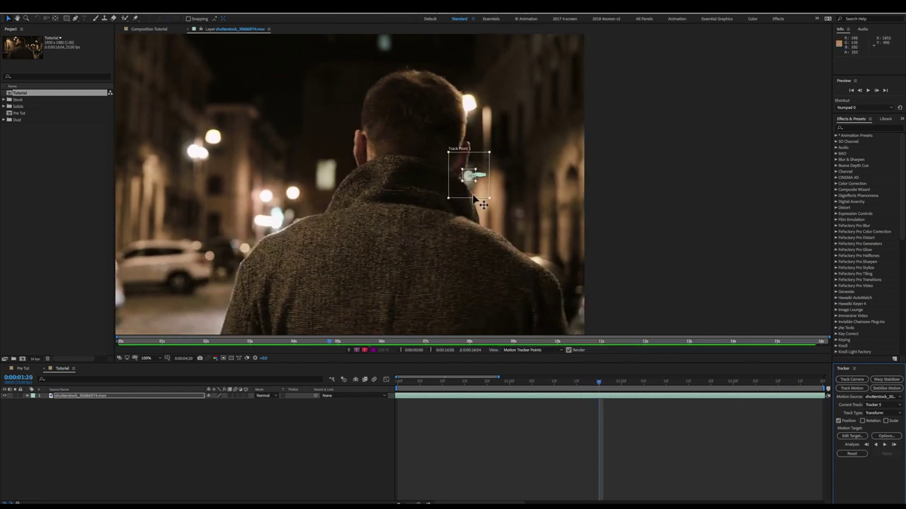
Step: Reposition the drifting track point, re-analyze, undo the bad pass and settle it on a steadier feature
{"action": "left_click_drag", "start_coordinate": [323, 253], "coordinate": [382, 249]}
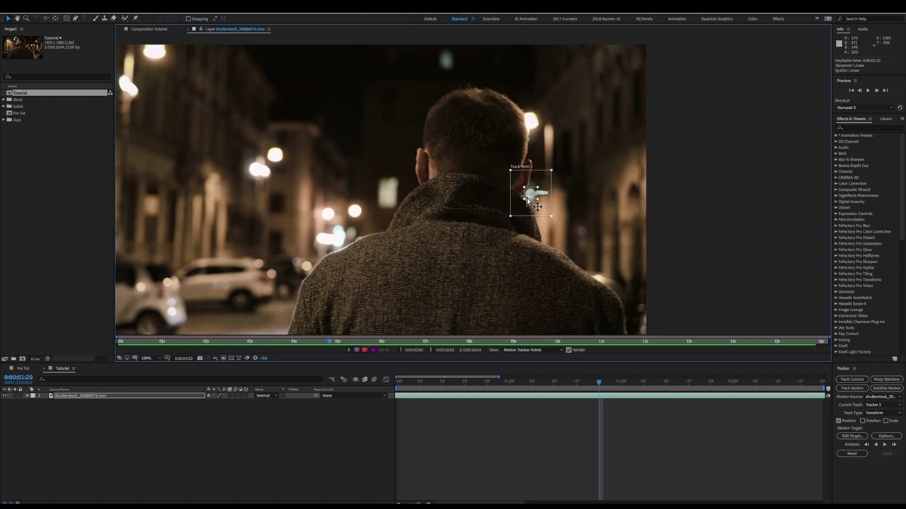
{"action": "left_click_drag", "start_coordinate": [527, 201], "coordinate": [339, 99]}
{"action": "left_click_drag", "start_coordinate": [286, 126], "coordinate": [139, 294]}
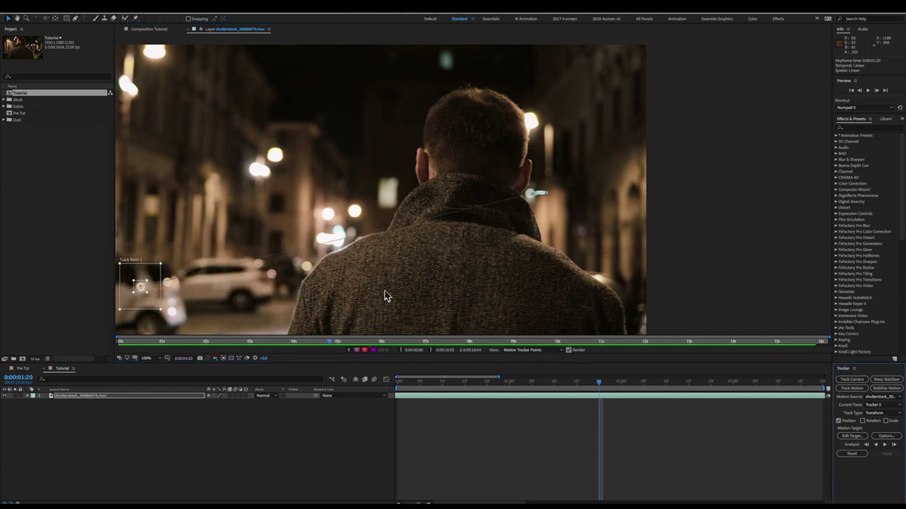
{"action": "left_click", "coordinate": [885, 445]}
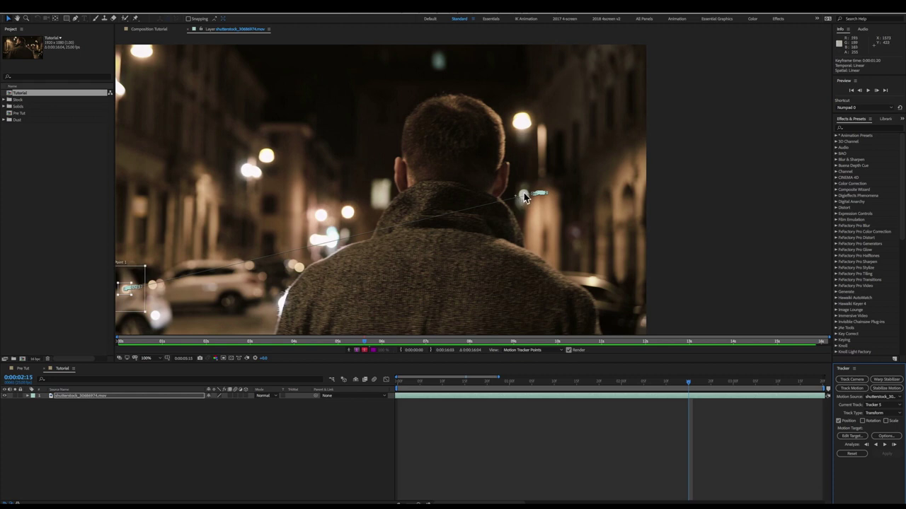
{"action": "key", "text": "super+z"}
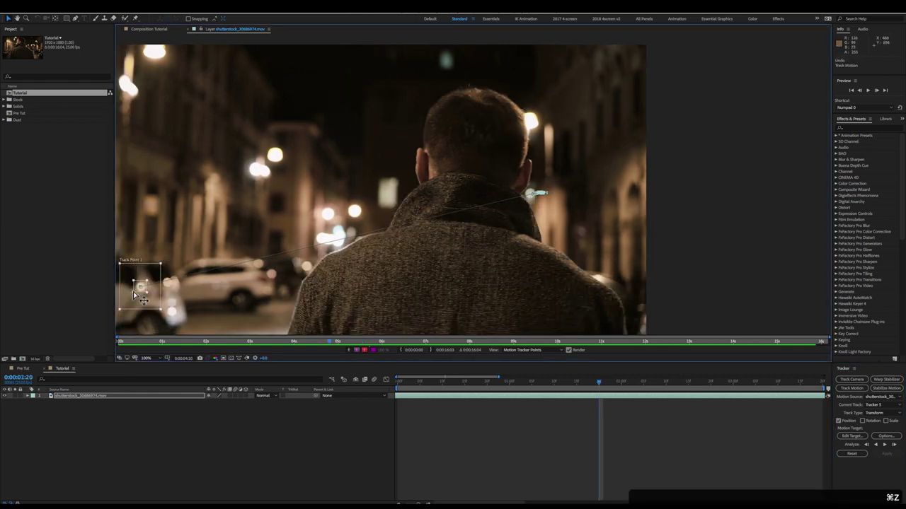
{"action": "left_click_drag", "start_coordinate": [140, 292], "coordinate": [548, 119]}
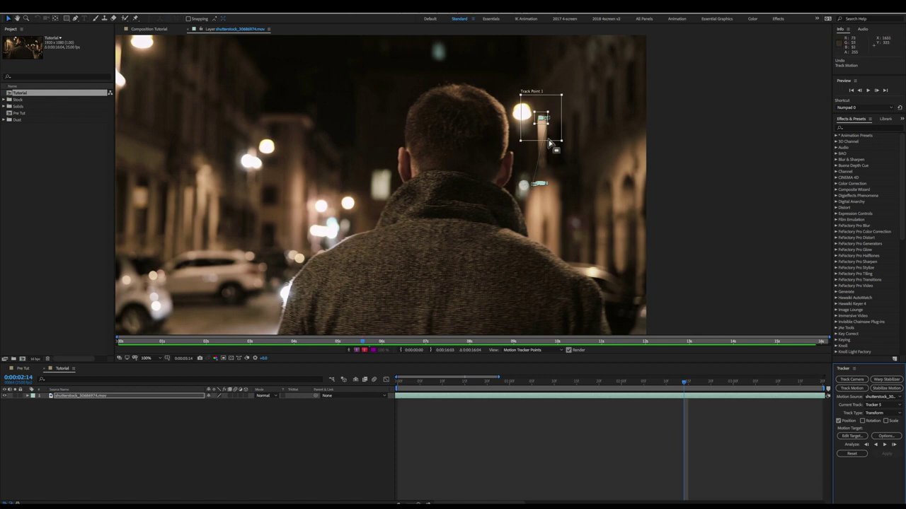
{"action": "left_click_drag", "start_coordinate": [539, 126], "coordinate": [524, 198]}
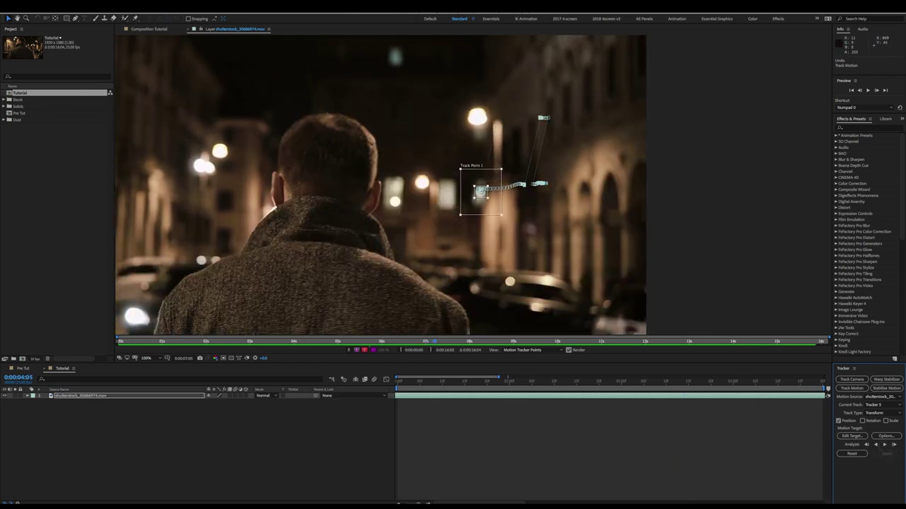
Step: Create a new null object layer named 'Track Null'
{"action": "left_click", "coordinate": [134, 6]}
{"action": "mouse_move", "coordinate": [190, 14]}
{"action": "left_click", "coordinate": [238, 42]}
{"action": "left_click", "coordinate": [64, 395]}
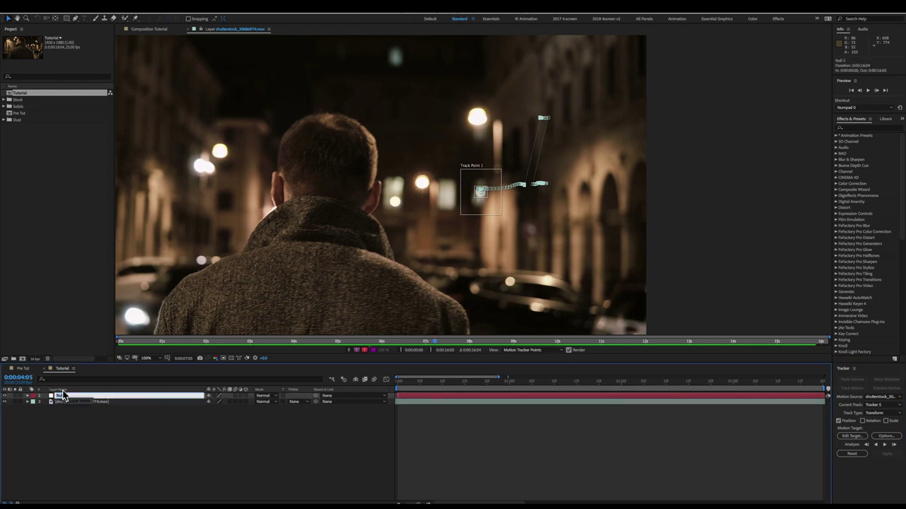
{"action": "key", "text": "Return"}
{"action": "type", "text": "Track Null"}
{"action": "key", "text": "Return"}
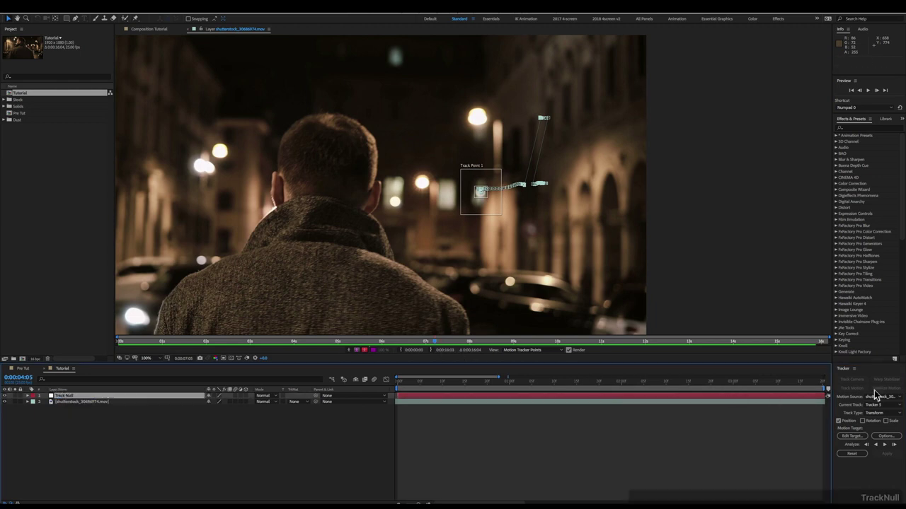
Step: Apply the track data to Track Null in X and Y and check it by scrubbing
{"action": "left_click", "coordinate": [852, 436]}
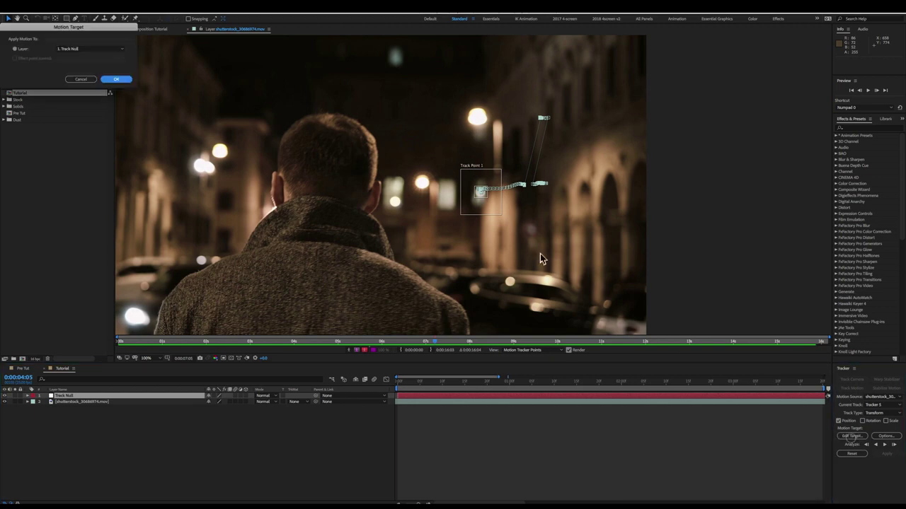
{"action": "left_click", "coordinate": [118, 81]}
{"action": "left_click", "coordinate": [886, 454]}
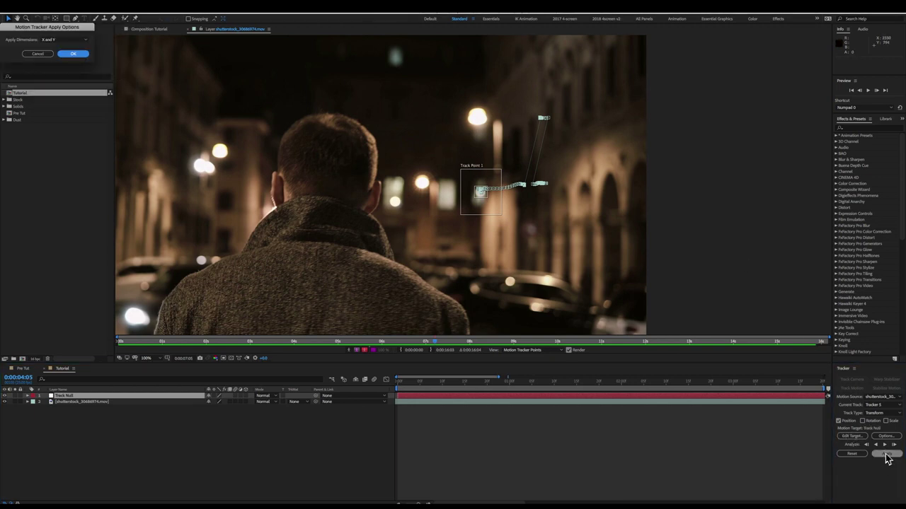
{"action": "key", "text": "Return"}
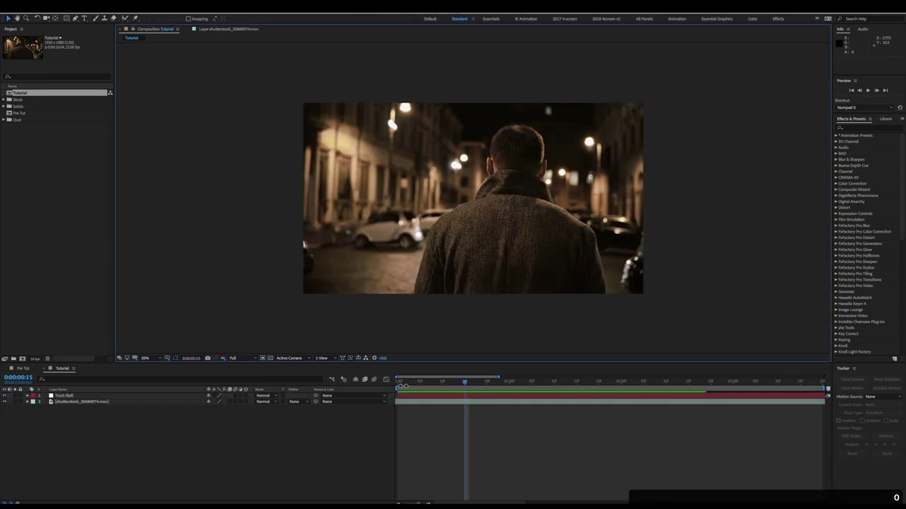
{"action": "left_click_drag", "start_coordinate": [401, 380], "coordinate": [810, 386]}
{"action": "left_click_drag", "start_coordinate": [741, 397], "coordinate": [300, 385]}
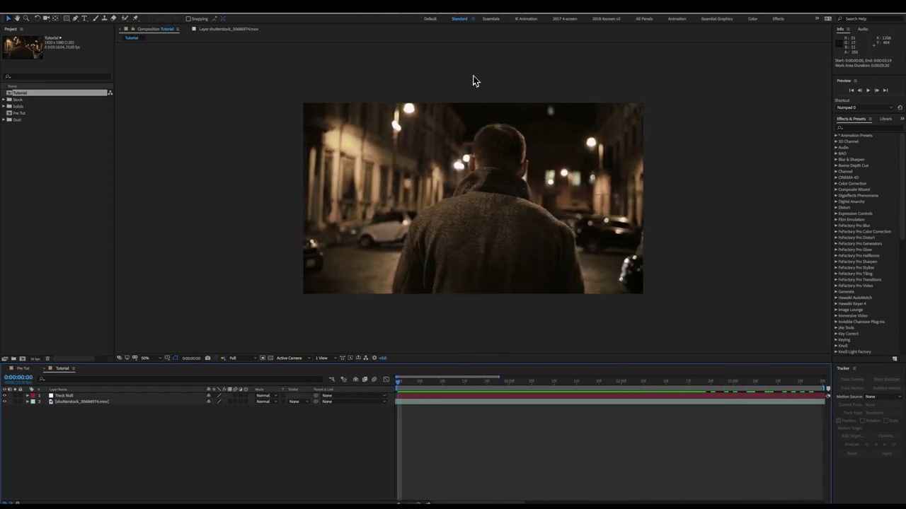
Step: Add the Collider_Particles_DustBubbles clip from the Dust folder in Screen mode
{"action": "left_click", "coordinate": [4, 120]}
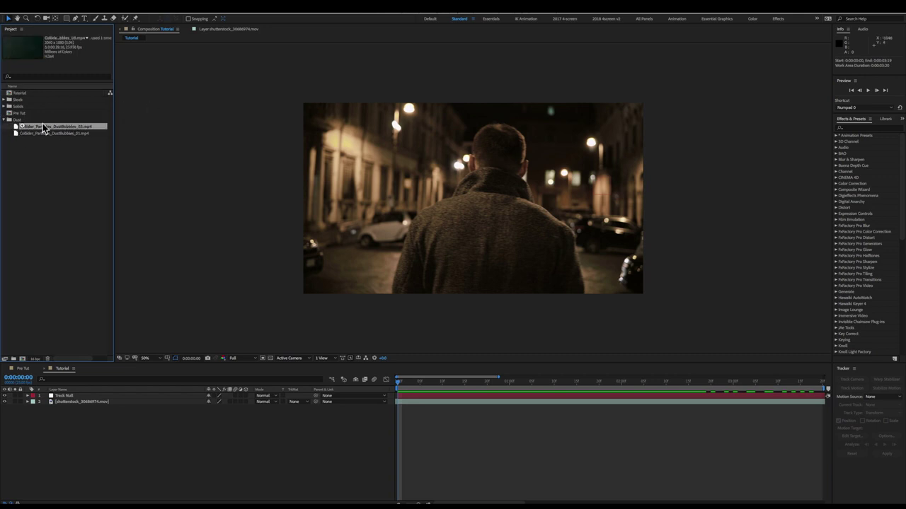
{"action": "left_click_drag", "start_coordinate": [114, 395], "coordinate": [115, 396]}
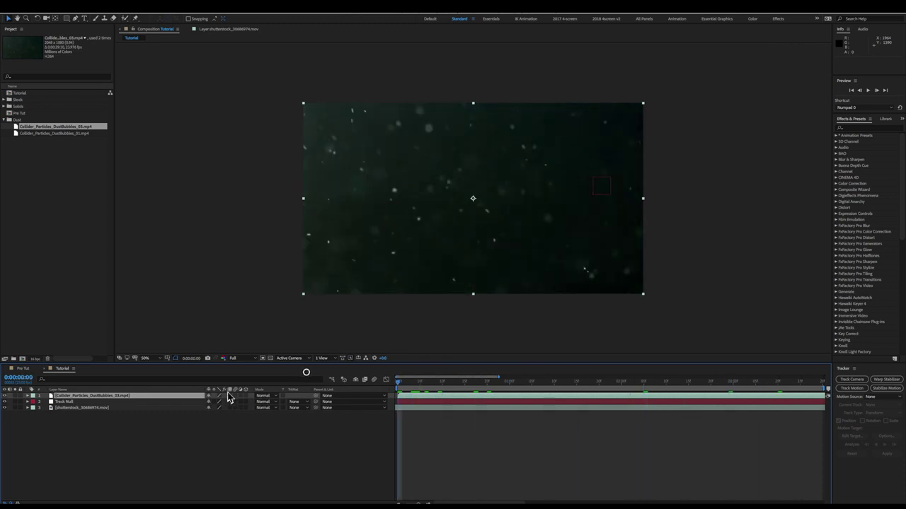
{"action": "left_click", "coordinate": [271, 396]}
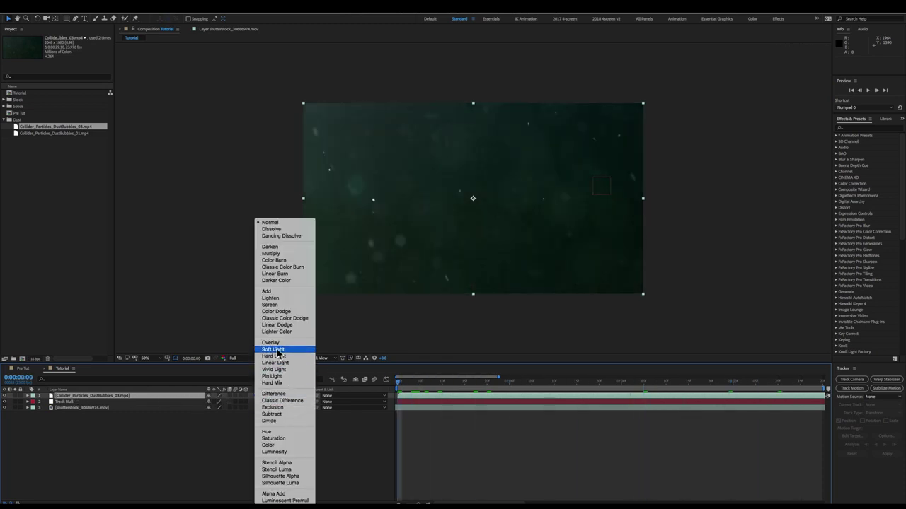
{"action": "left_click", "coordinate": [281, 305]}
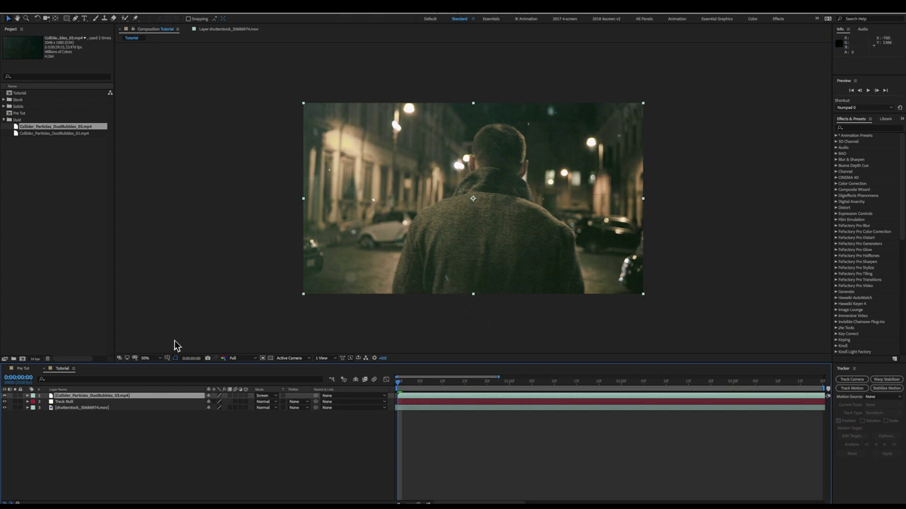
Step: Parent the particle layer to Track Null, scale it to about 135%, and preview
{"action": "left_click_drag", "start_coordinate": [315, 396], "coordinate": [84, 404]}
{"action": "key", "text": "s"}
{"action": "left_click_drag", "start_coordinate": [230, 402], "coordinate": [447, 228]}
{"action": "key", "text": "KP_0"}
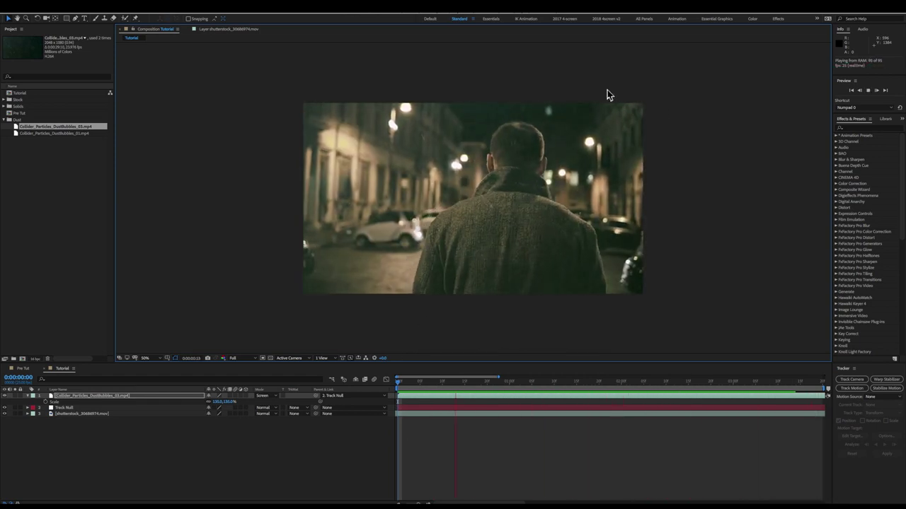
Step: Stop the preview and apply a Curves effect from the Effect menu
{"action": "left_click", "coordinate": [104, 401]}
{"action": "left_click", "coordinate": [163, 17]}
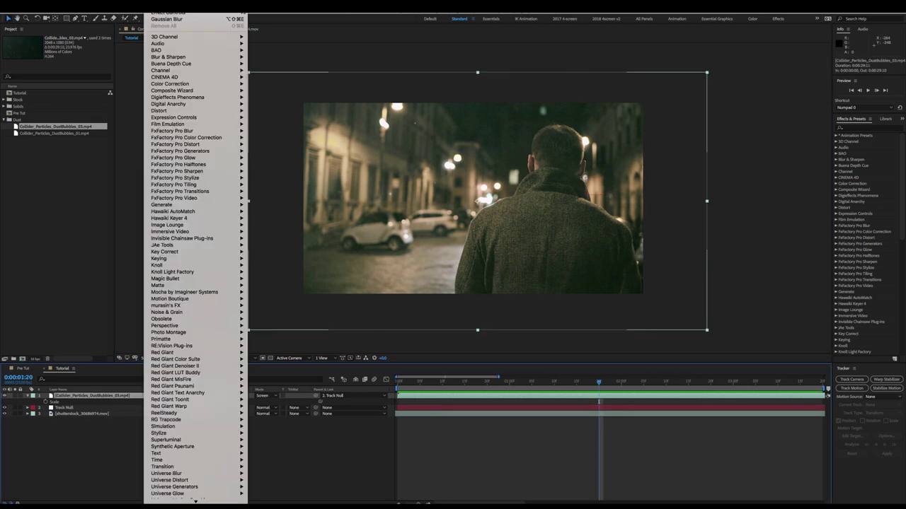
{"action": "mouse_move", "coordinate": [174, 88]}
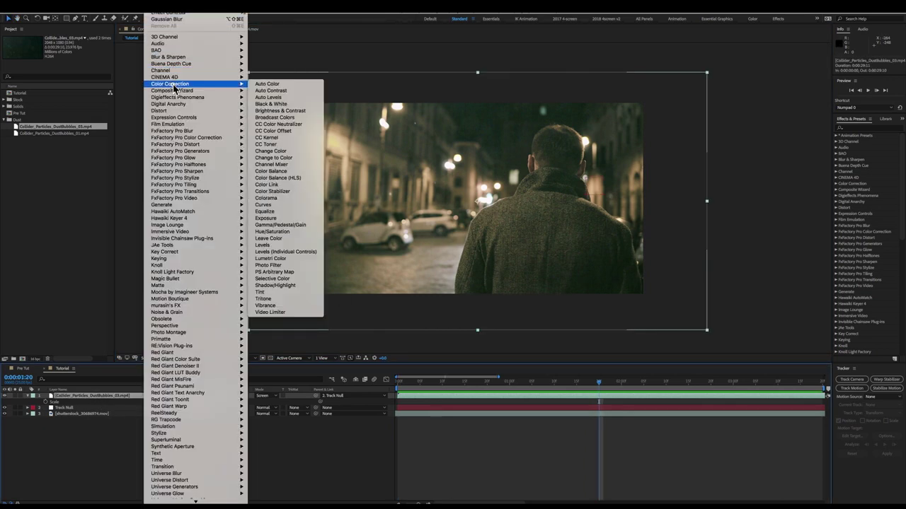
{"action": "left_click", "coordinate": [276, 204]}
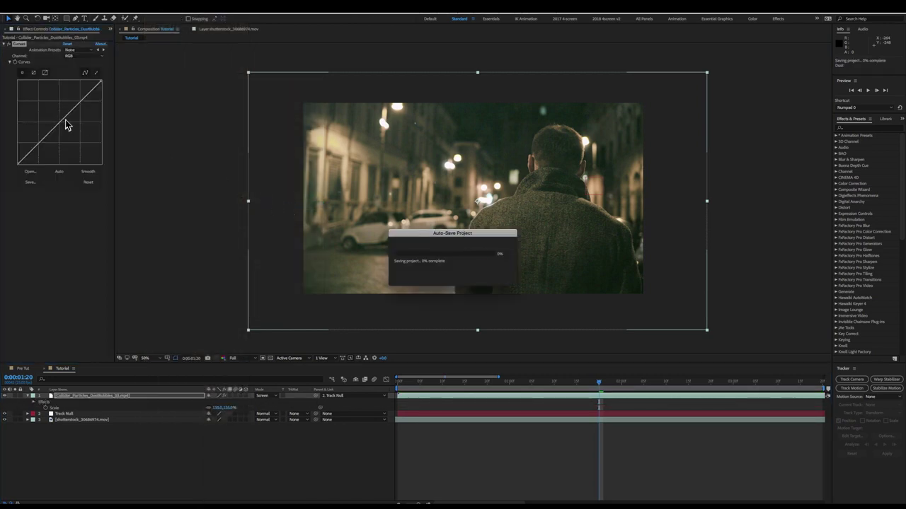
Step: Bend the RGB curve into an S shape for contrast and RAM preview the result
{"action": "left_click_drag", "start_coordinate": [58, 128], "coordinate": [61, 140]}
{"action": "key", "text": "super+z"}
{"action": "left_click_drag", "start_coordinate": [88, 102], "coordinate": [80, 101]}
{"action": "left_click_drag", "start_coordinate": [61, 140], "coordinate": [59, 137]}
{"action": "key", "text": "KP_0"}
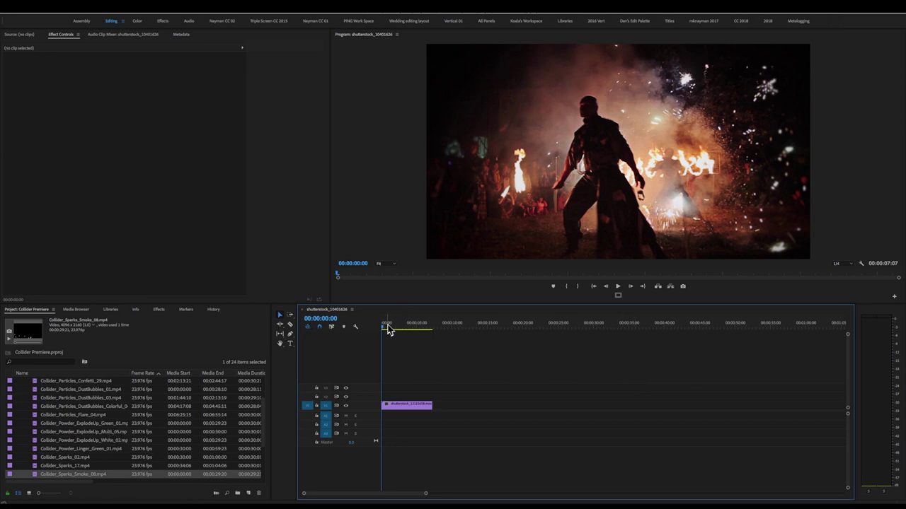
{"action": "key", "text": "space"}
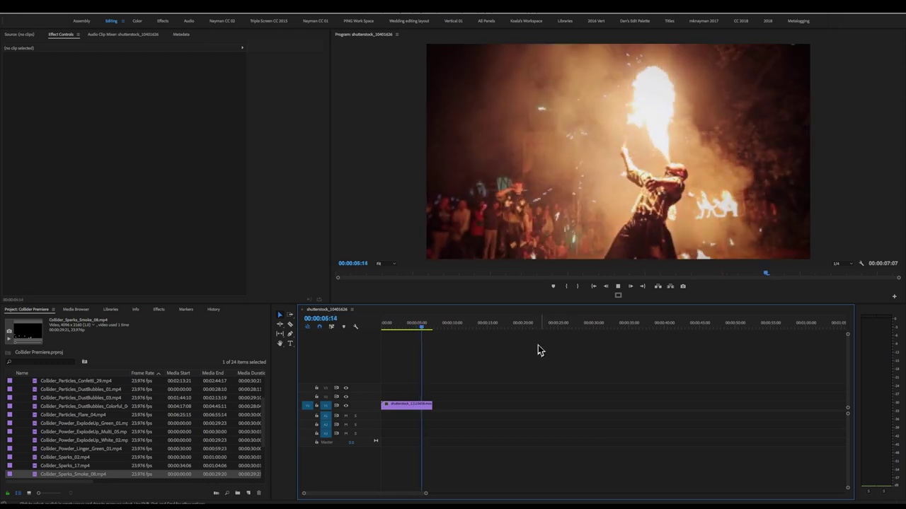
{"action": "key", "text": "Home"}
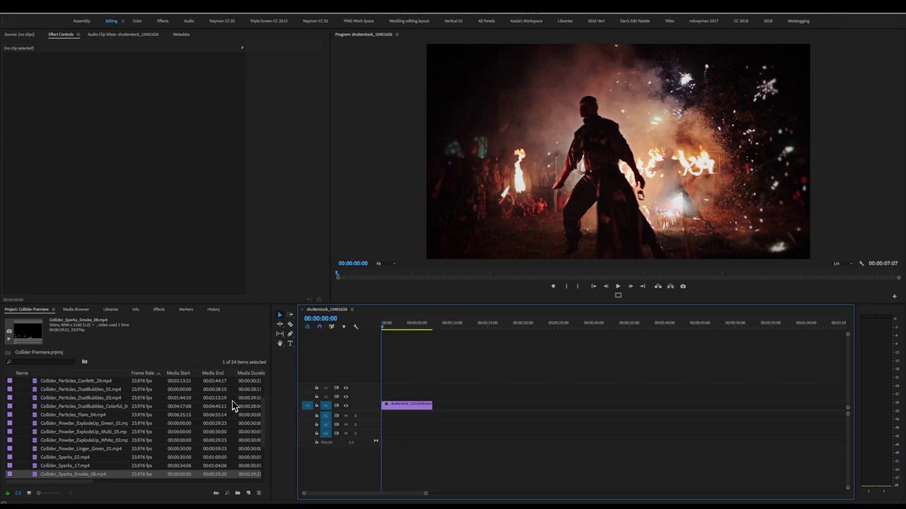
{"action": "left_click", "coordinate": [37, 478]}
Step: Place Collider_Sparks_Smoke_08 on V2 above the fire-dancer clip and set it to frame size
{"action": "left_click_drag", "start_coordinate": [37, 478], "coordinate": [370, 401]}
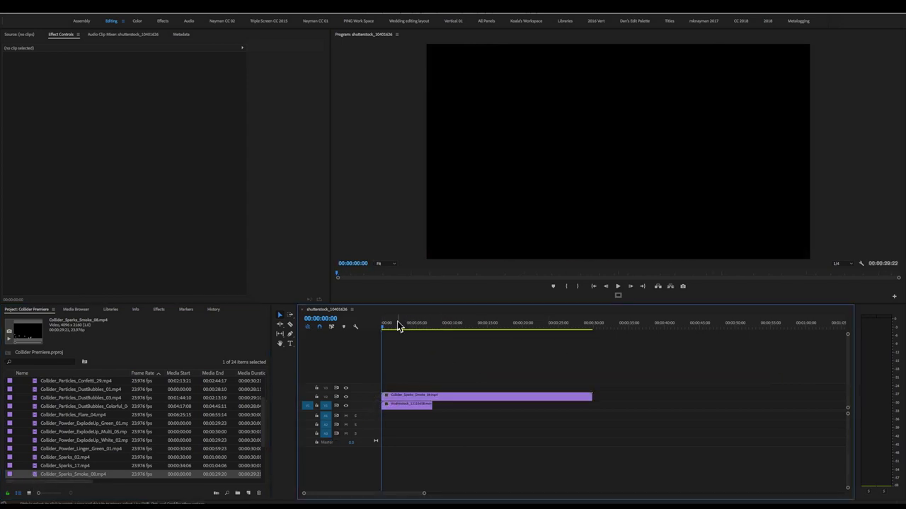
{"action": "left_click_drag", "start_coordinate": [388, 331], "coordinate": [436, 324]}
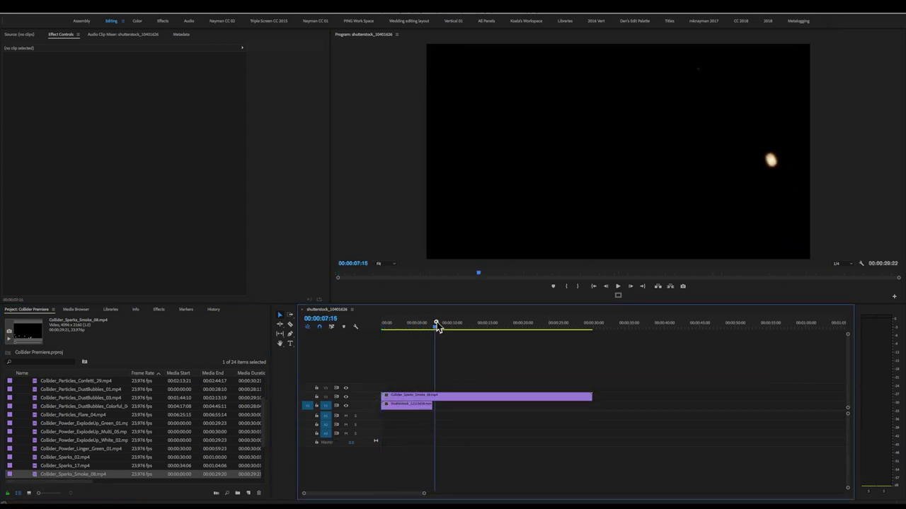
{"action": "right_click", "coordinate": [456, 395]}
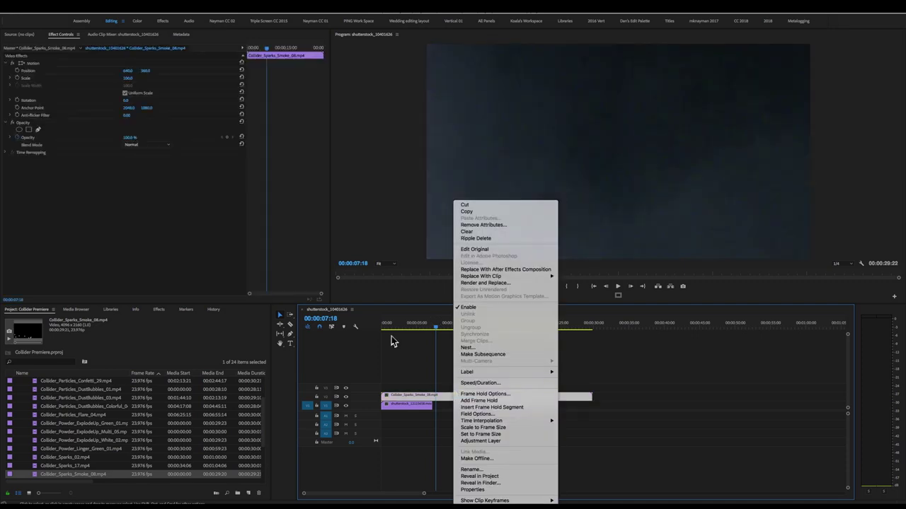
{"action": "left_click", "coordinate": [496, 427]}
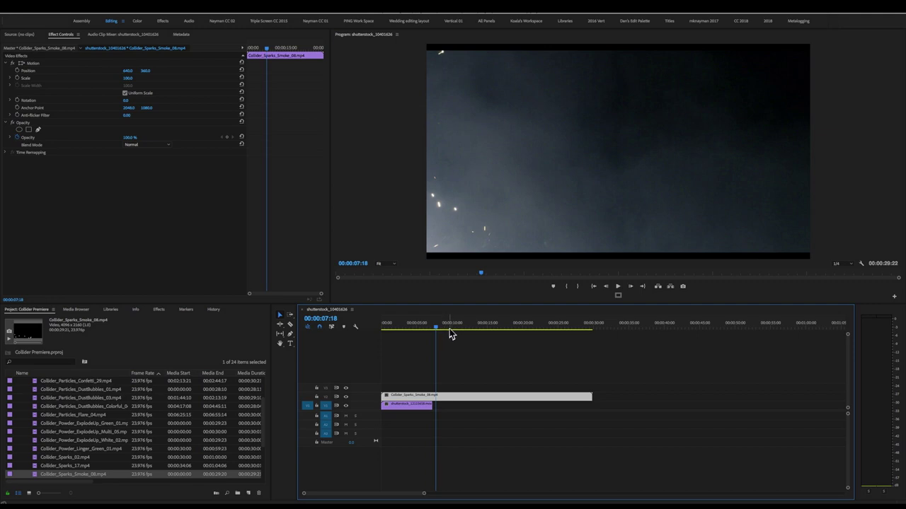
Step: Play the sequence, then trim the sparks clip to end with the V1 clip
{"action": "left_click_drag", "start_coordinate": [447, 328], "coordinate": [367, 326]}
{"action": "key", "text": "space"}
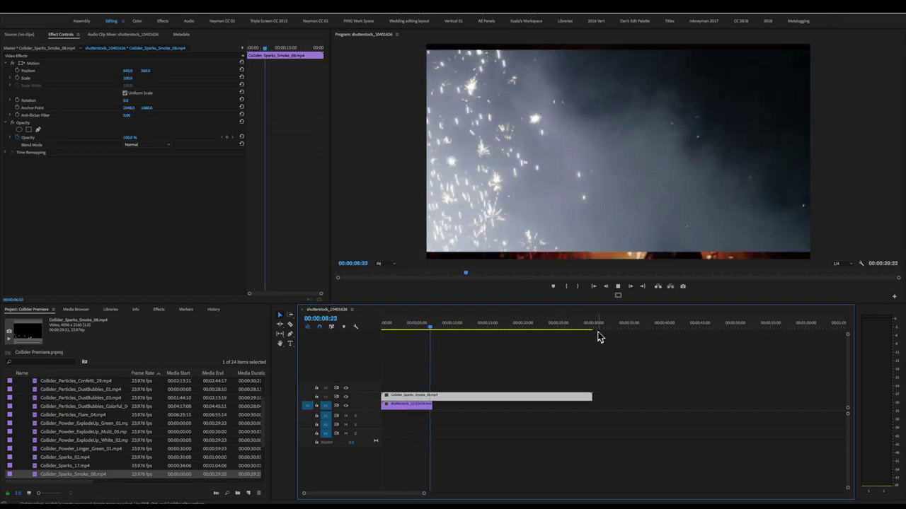
{"action": "key", "text": "space"}
{"action": "left_click_drag", "start_coordinate": [592, 395], "coordinate": [433, 398]}
Step: Scale the sparks layer to 147, set its blend mode to Screen, and play from the start
{"action": "left_click", "coordinate": [403, 323]}
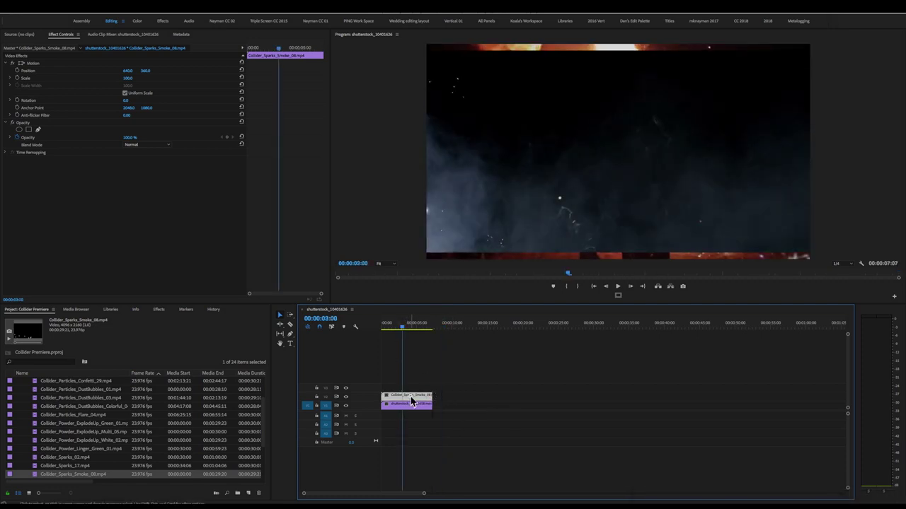
{"action": "left_click_drag", "start_coordinate": [128, 80], "coordinate": [128, 78]}
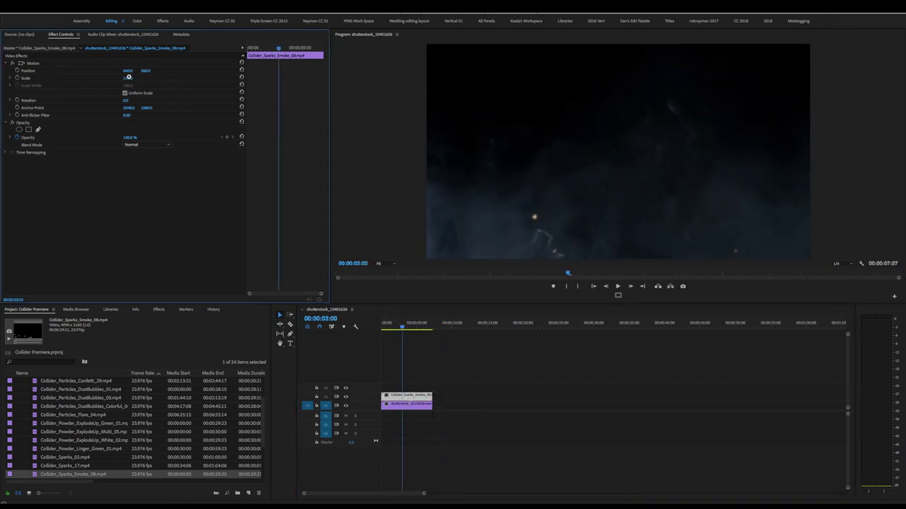
{"action": "left_click", "coordinate": [147, 145]}
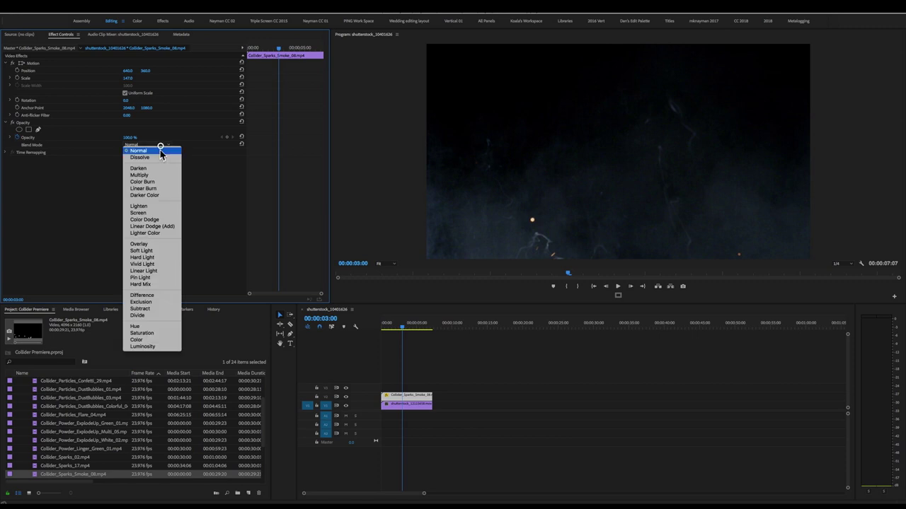
{"action": "left_click", "coordinate": [154, 213]}
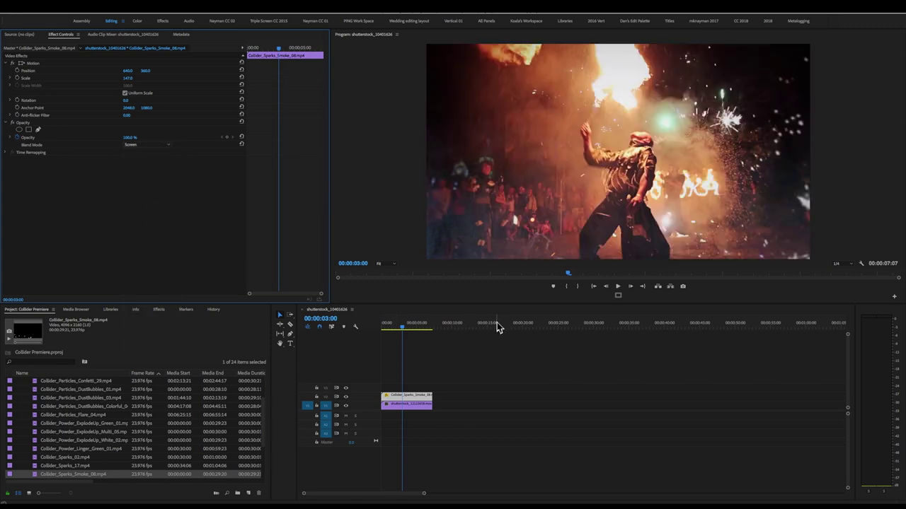
{"action": "left_click", "coordinate": [403, 328]}
{"action": "key", "text": "Home"}
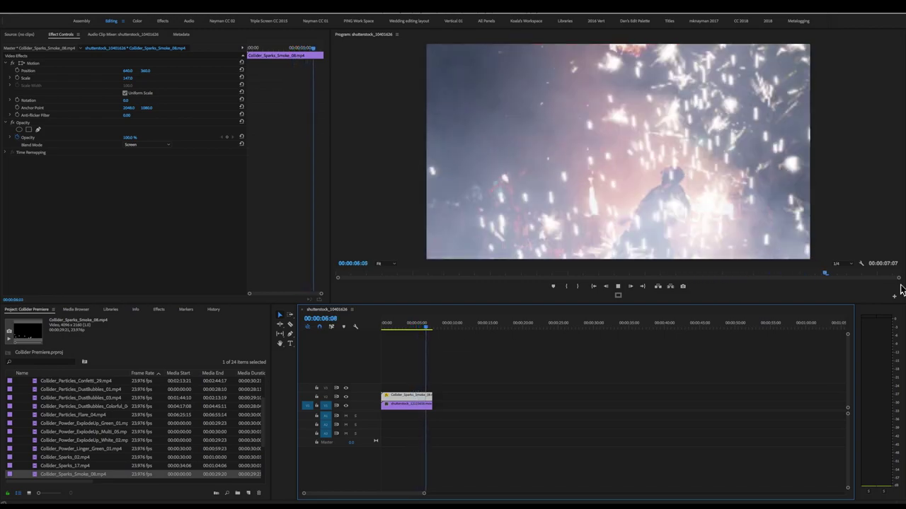
{"action": "key", "text": "space"}
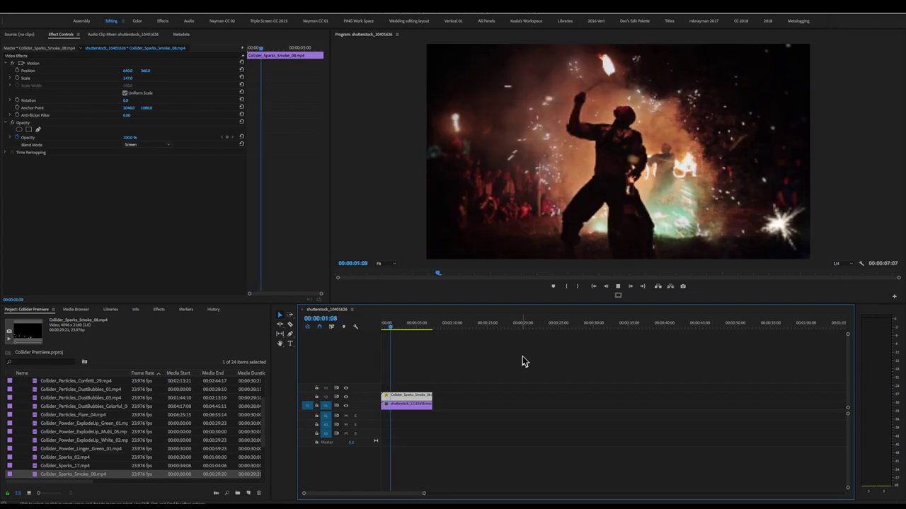
Step: Stop playback, zoom the timeline in, and select the sparks clip's Motion properties
{"action": "key", "text": "space"}
{"action": "left_click", "coordinate": [383, 324]}
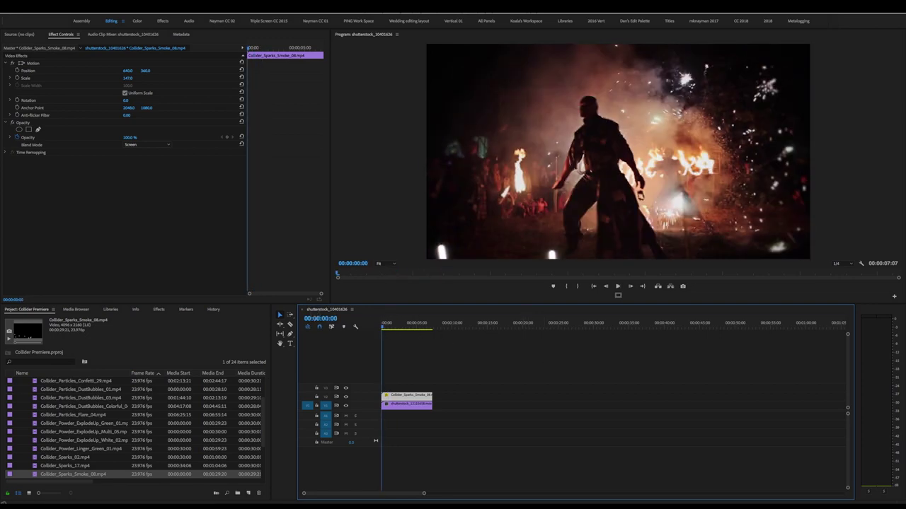
{"action": "left_click_drag", "start_coordinate": [420, 495], "coordinate": [387, 495]}
{"action": "left_click", "coordinate": [431, 377]}
{"action": "left_click", "coordinate": [410, 397]}
{"action": "left_click", "coordinate": [40, 64]}
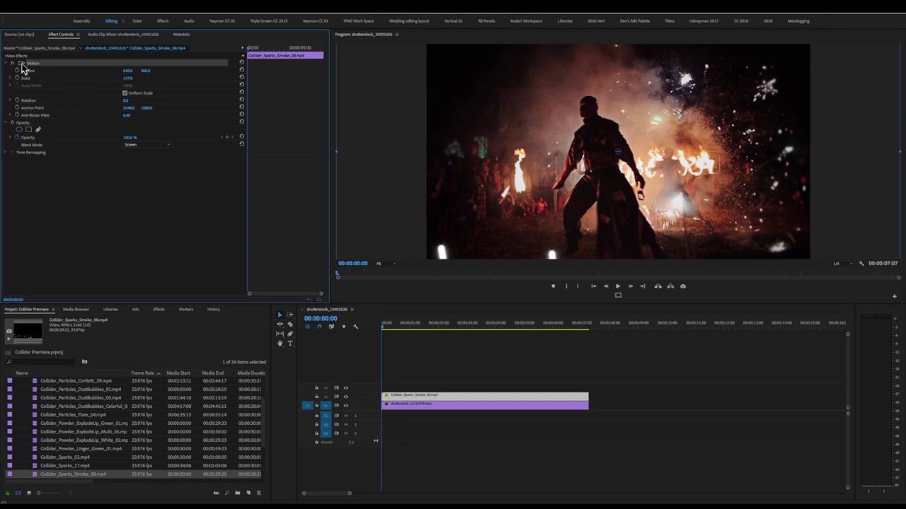
Step: Set the Program monitor zoom to 25% and drag the sparks layer right and up
{"action": "left_click", "coordinate": [392, 265]}
{"action": "left_click", "coordinate": [388, 287]}
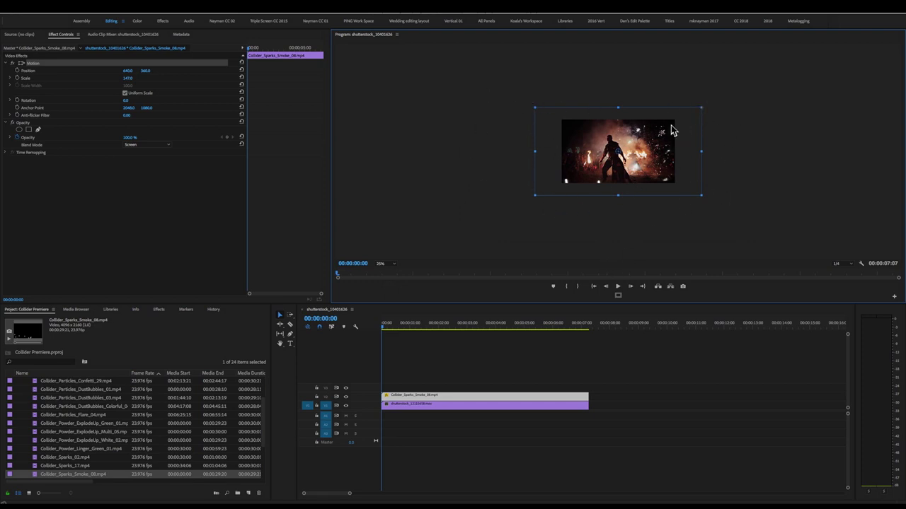
{"action": "left_click_drag", "start_coordinate": [671, 136], "coordinate": [644, 167]}
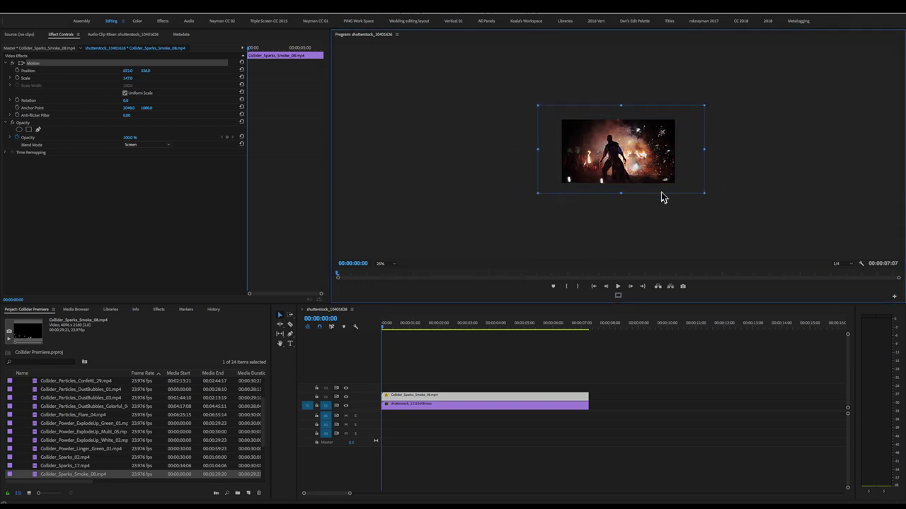
{"action": "left_click", "coordinate": [381, 263]}
Step: Fit the Program monitor, return to the first frame, and undo a trial rotation
{"action": "left_click", "coordinate": [388, 267]}
{"action": "left_click", "coordinate": [400, 322]}
{"action": "left_click_drag", "start_coordinate": [400, 322], "coordinate": [382, 322]}
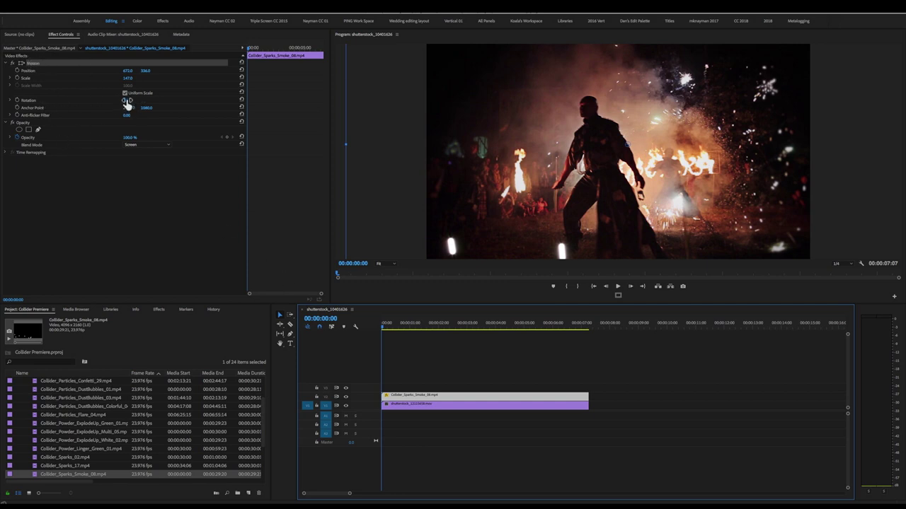
{"action": "left_click_drag", "start_coordinate": [125, 100], "coordinate": [205, 99]}
{"action": "key", "text": "super+z"}
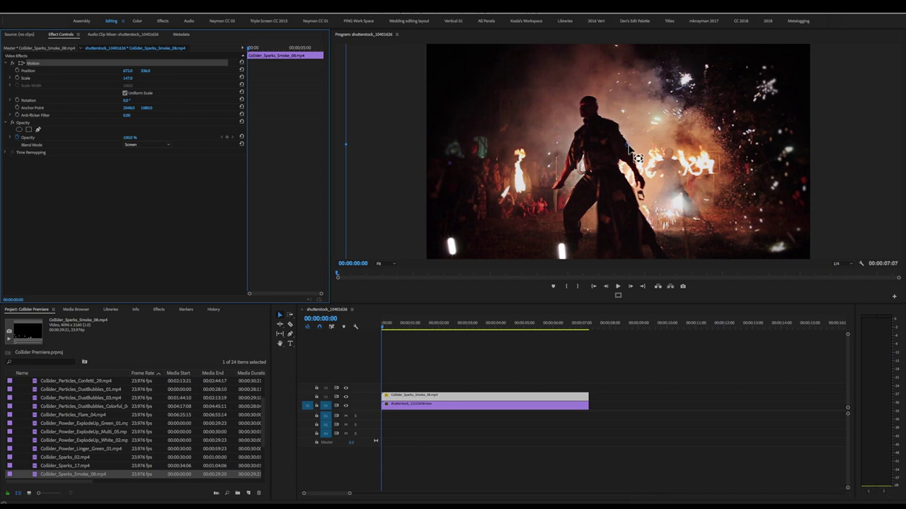
Step: Move the anchor point to about 1538.7, 1621.7 and position to about 383.6, 530.2
{"action": "left_click_drag", "start_coordinate": [628, 147], "coordinate": [616, 162]}
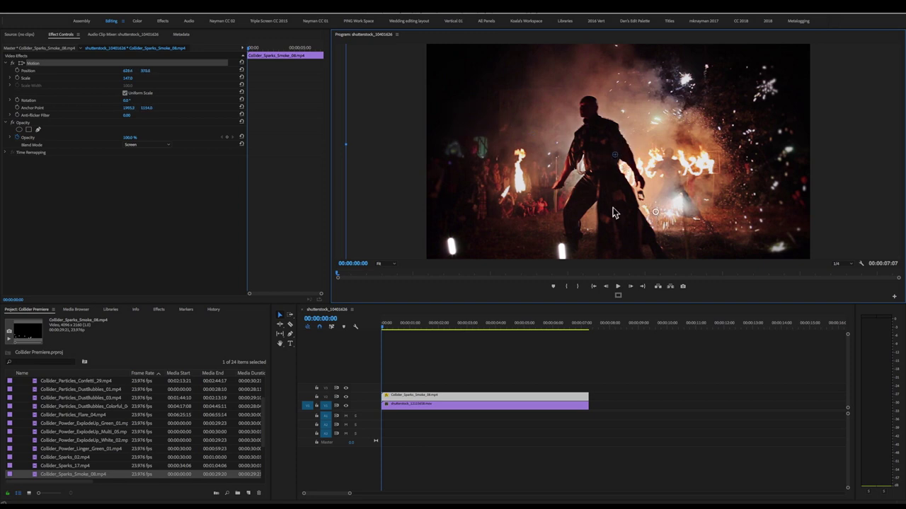
{"action": "left_click", "coordinate": [34, 65]}
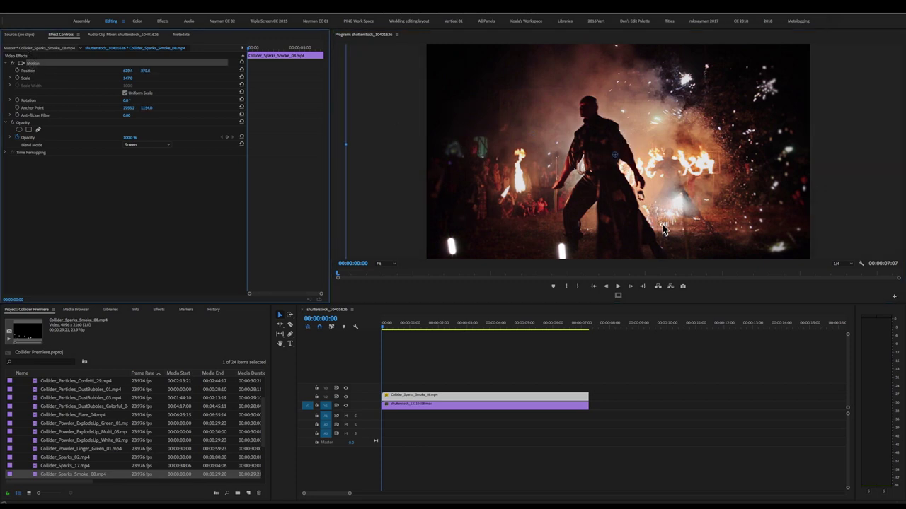
{"action": "left_click_drag", "start_coordinate": [663, 230], "coordinate": [646, 210]}
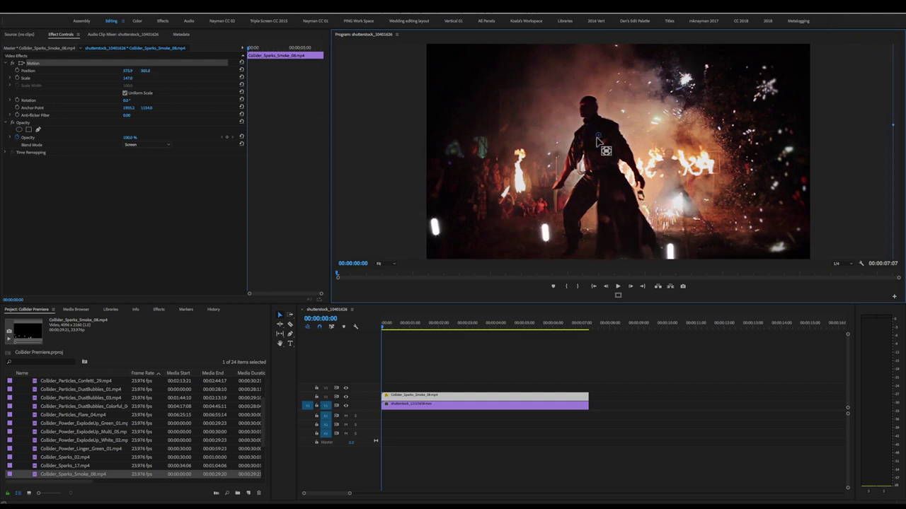
{"action": "left_click_drag", "start_coordinate": [598, 139], "coordinate": [558, 158]}
{"action": "left_click_drag", "start_coordinate": [389, 324], "coordinate": [347, 323]}
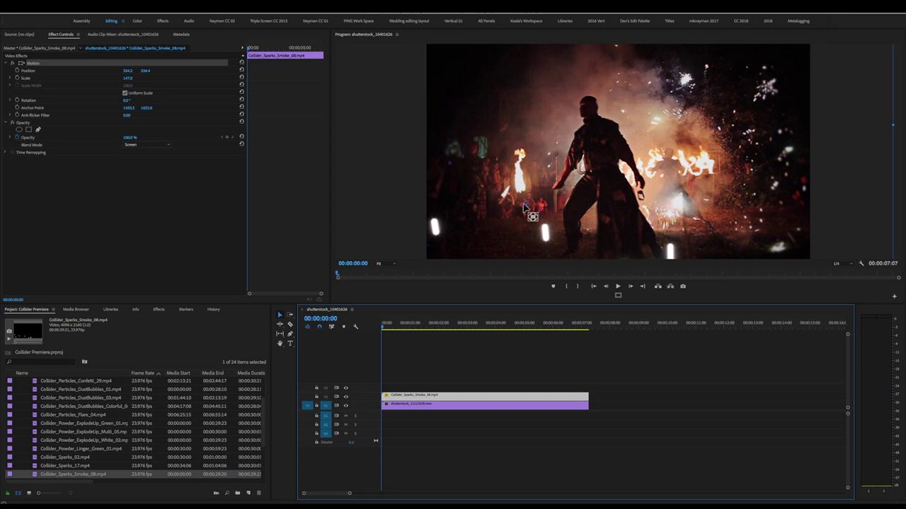
{"action": "left_click_drag", "start_coordinate": [526, 206], "coordinate": [544, 198]}
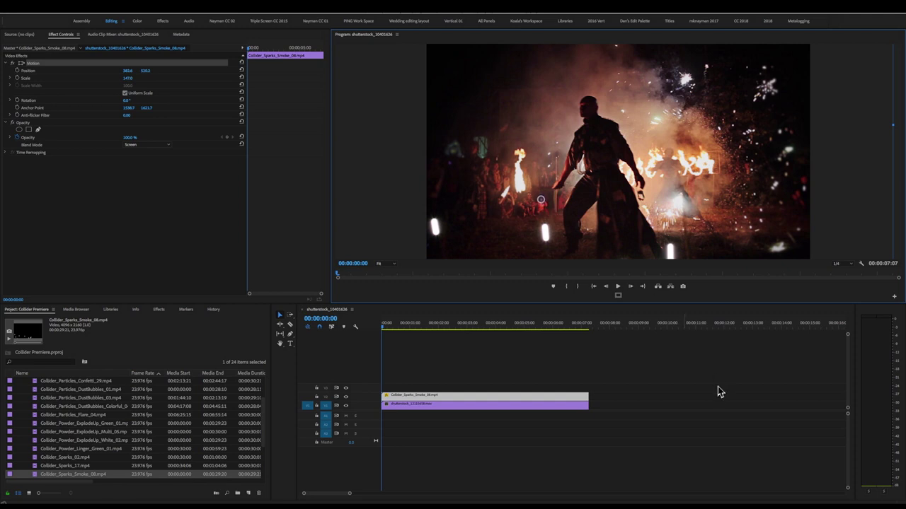
Step: Select the sparks' Position property and magnify the Program preview to 150%
{"action": "left_click", "coordinate": [29, 72]}
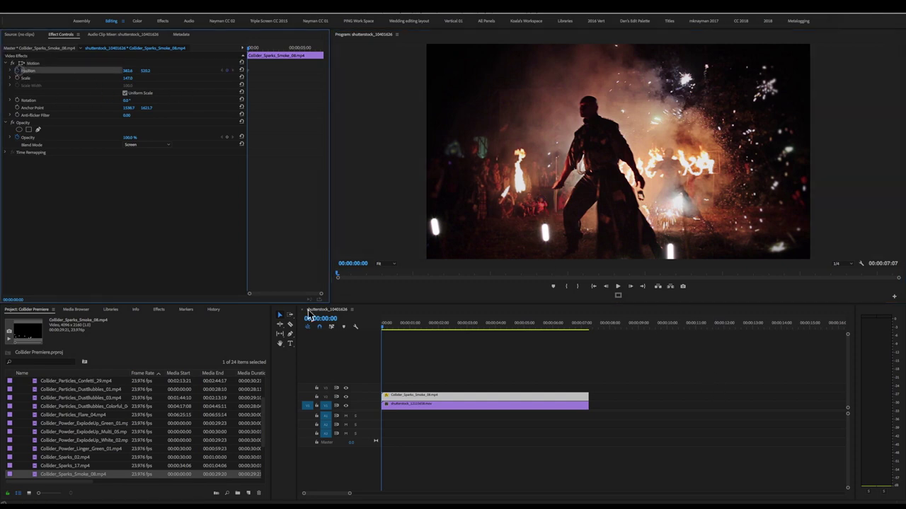
{"action": "left_click", "coordinate": [385, 264]}
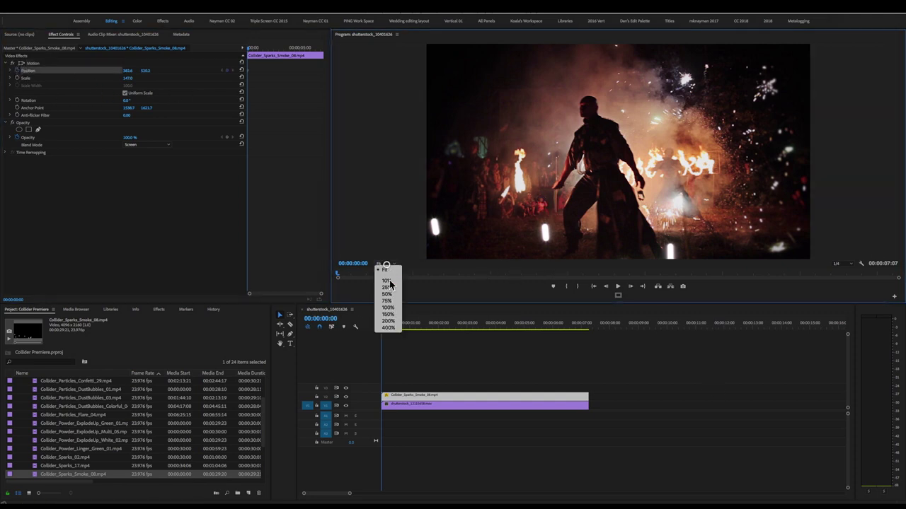
{"action": "left_click", "coordinate": [387, 307]}
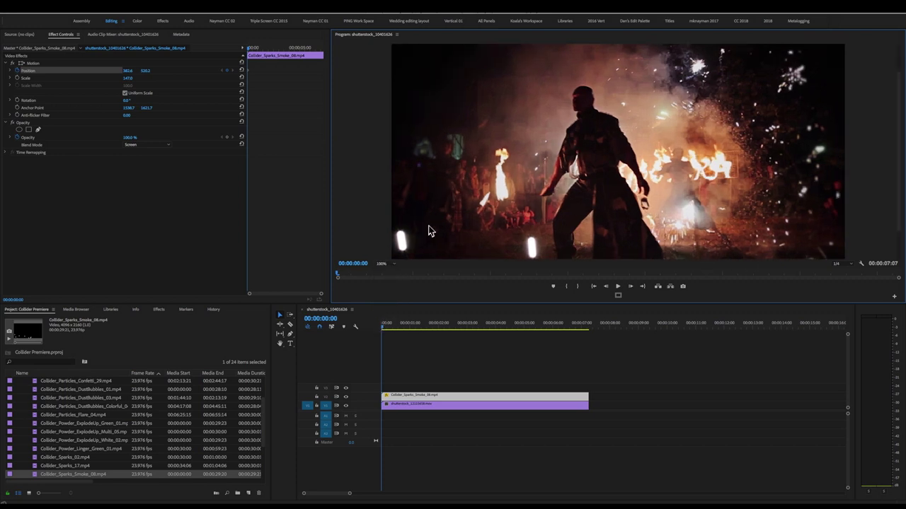
{"action": "left_click", "coordinate": [385, 263]}
{"action": "left_click", "coordinate": [391, 315]}
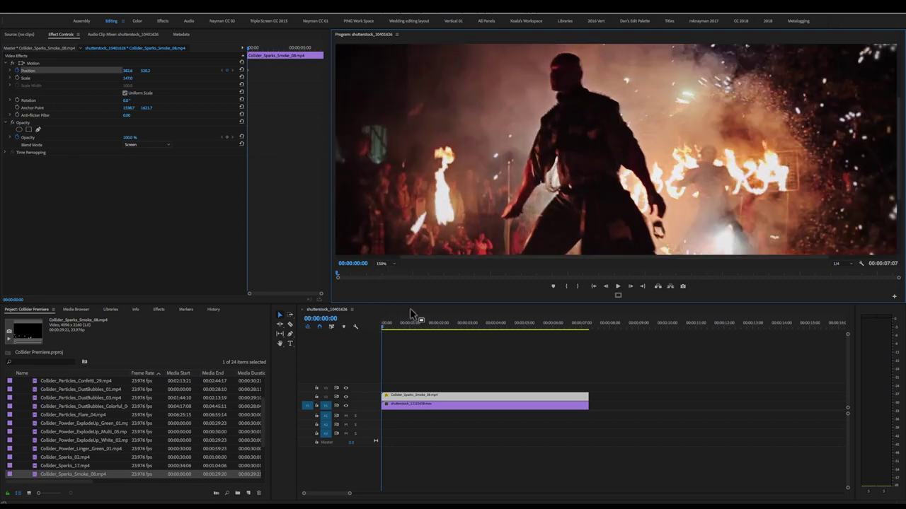
{"action": "left_click_drag", "start_coordinate": [902, 103], "coordinate": [899, 155]}
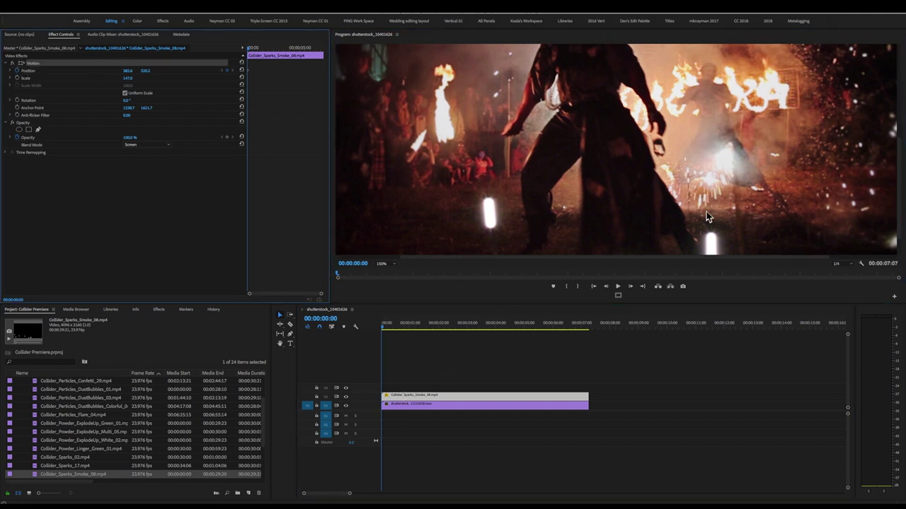
Step: Step and play through the shot, comparing the Collider_Sparks_Smoke_08 clip's keyed position against the performer
{"action": "key", "text": "Right"}
{"action": "key", "text": "Right"}
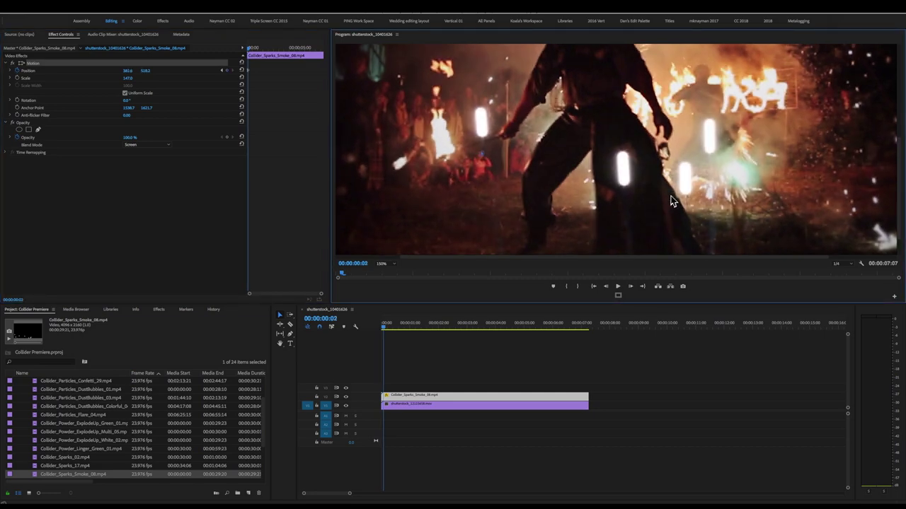
{"action": "key", "text": "space"}
{"action": "left_click", "coordinate": [455, 356]}
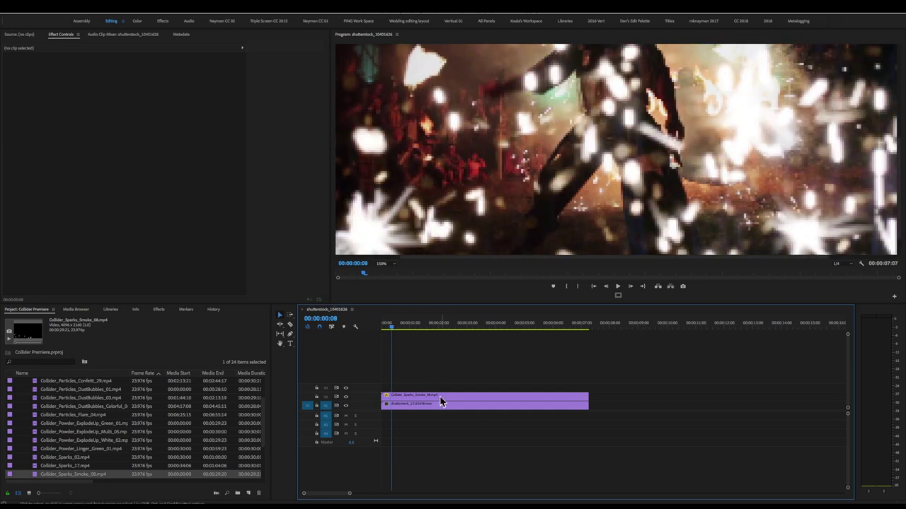
{"action": "left_click", "coordinate": [31, 63]}
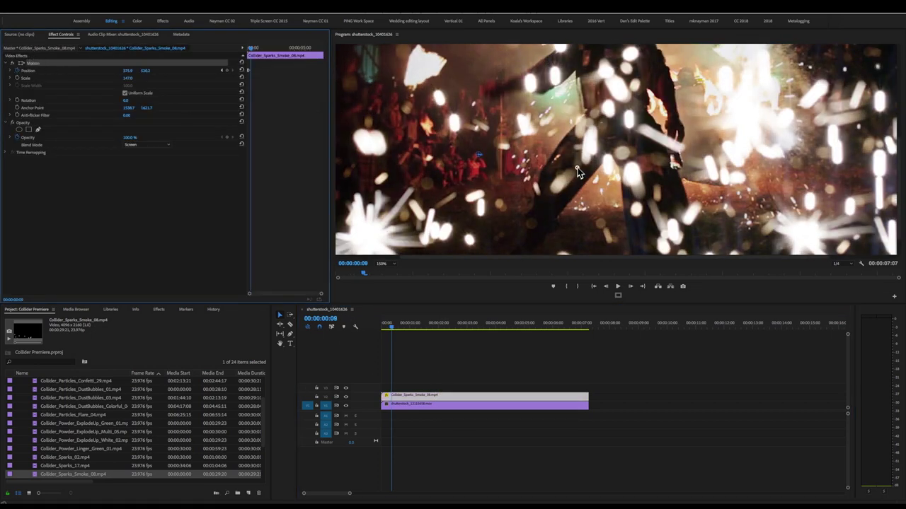
{"action": "left_click", "coordinate": [419, 363]}
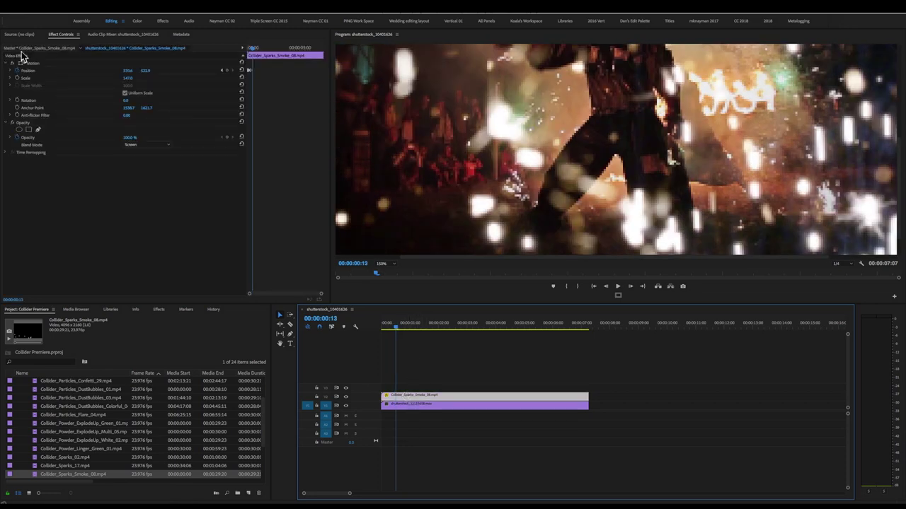
{"action": "left_click", "coordinate": [36, 62]}
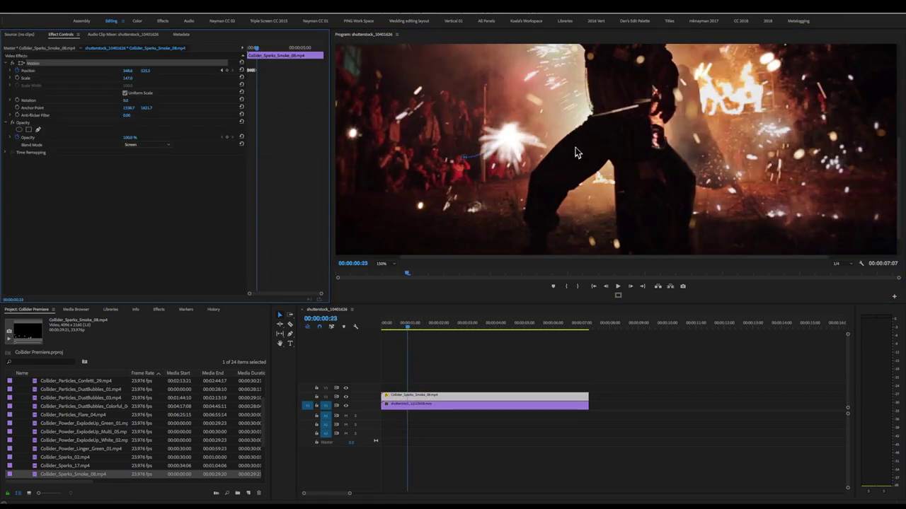
{"action": "left_click", "coordinate": [480, 354]}
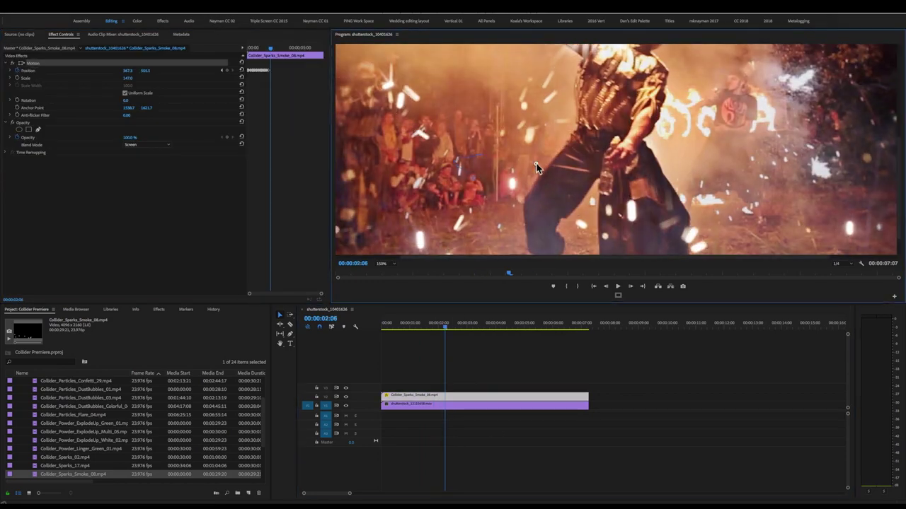
{"action": "left_click", "coordinate": [487, 395]}
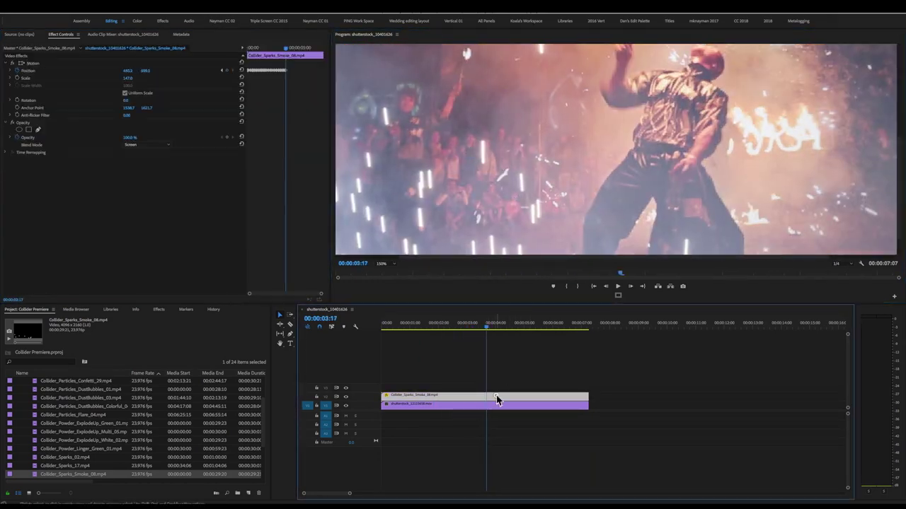
{"action": "left_click", "coordinate": [551, 351]}
{"action": "left_click", "coordinate": [495, 395]}
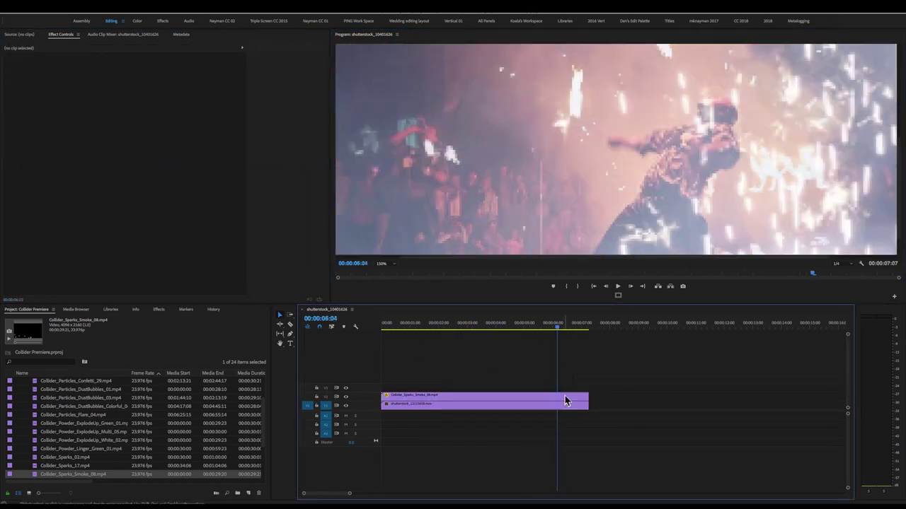
Step: Fit the Program viewer, rewind to the start and play the sparks composite
{"action": "left_click", "coordinate": [386, 264]}
{"action": "left_click", "coordinate": [385, 272]}
{"action": "left_click", "coordinate": [382, 325]}
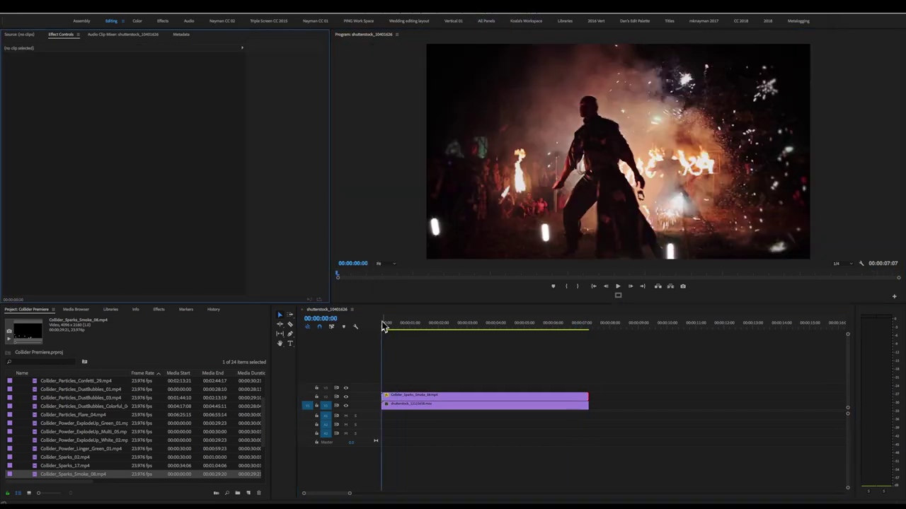
{"action": "left_click", "coordinate": [384, 325]}
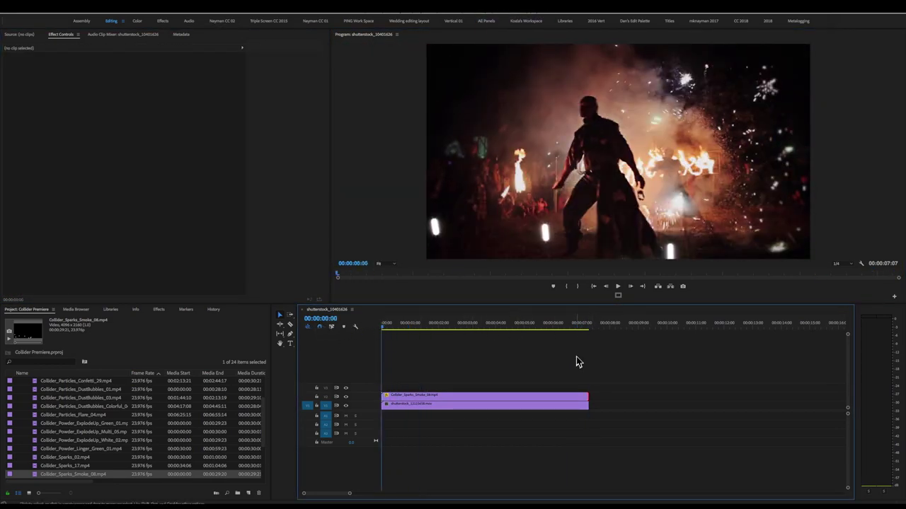
{"action": "key", "text": "space"}
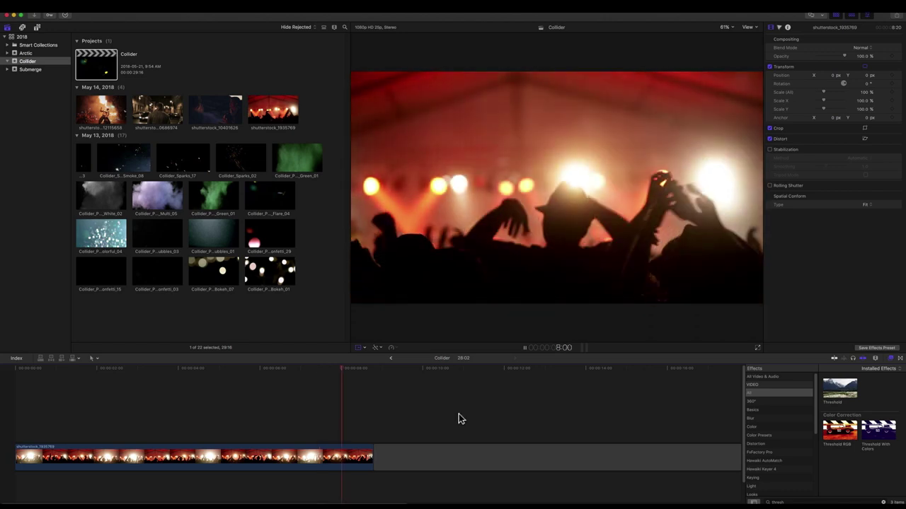
{"action": "key", "text": "space"}
{"action": "key", "text": "Home"}
{"action": "key", "text": "space"}
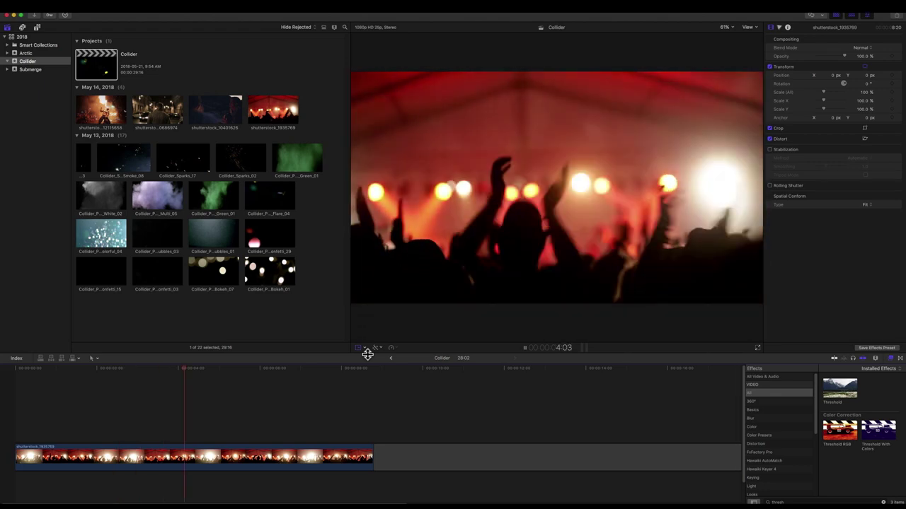
{"action": "key", "text": "space"}
{"action": "key", "text": "Home"}
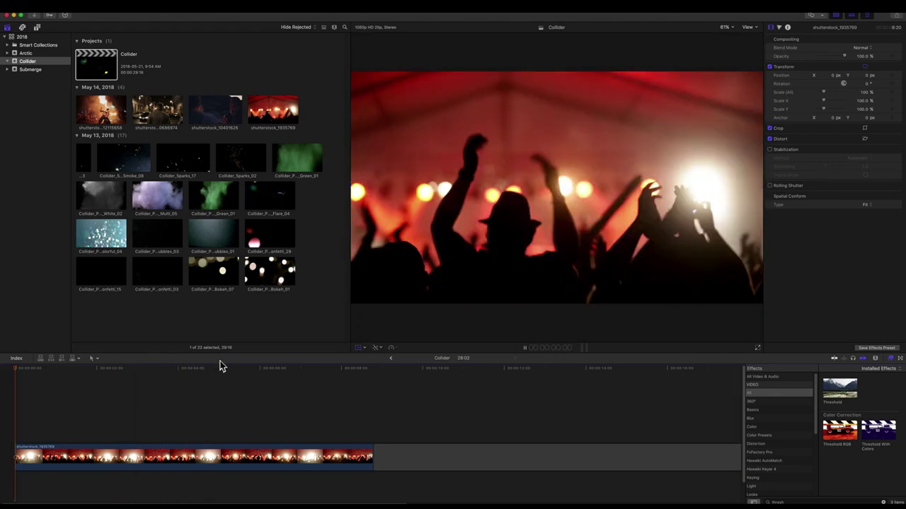
{"action": "key", "text": "space"}
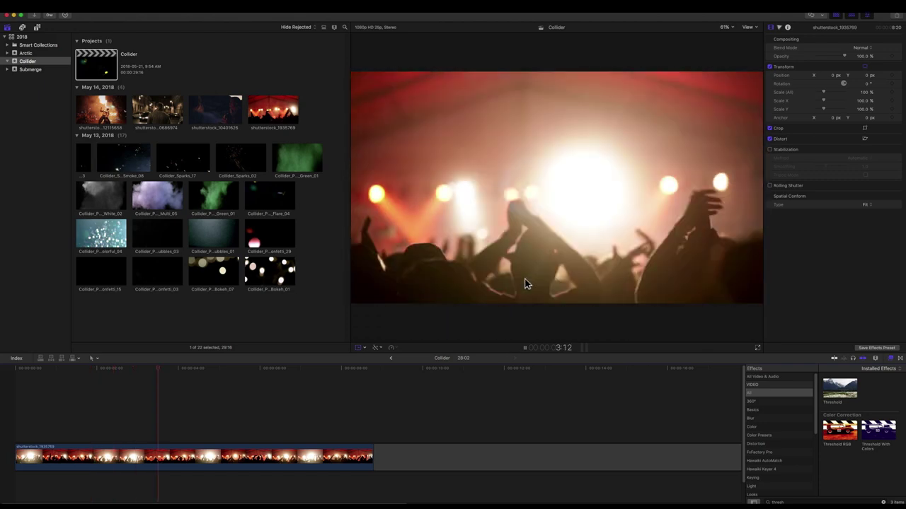
{"action": "key", "text": "space"}
{"action": "key", "text": "Home"}
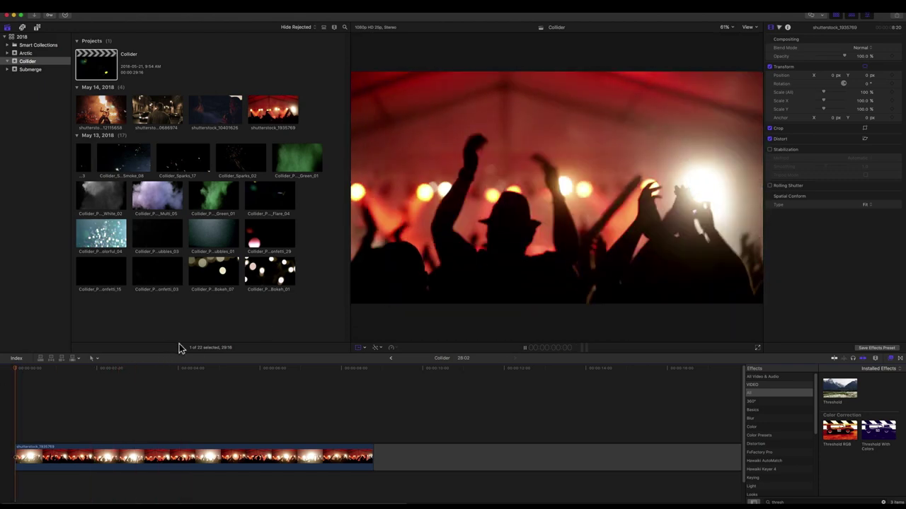
{"action": "key", "text": "space"}
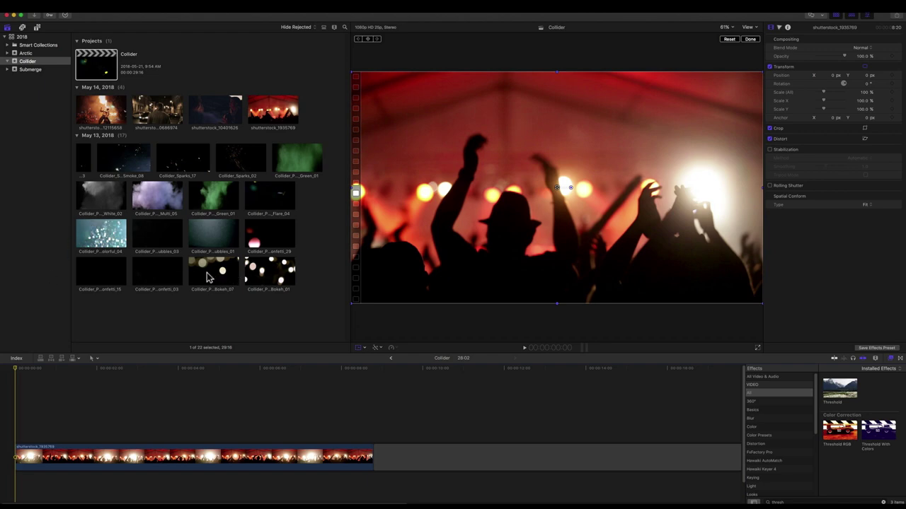
Step: Stack Collider_Particles_Confetti_29 over the concert clip in Screen blend mode and play it back
{"action": "left_click", "coordinate": [277, 231]}
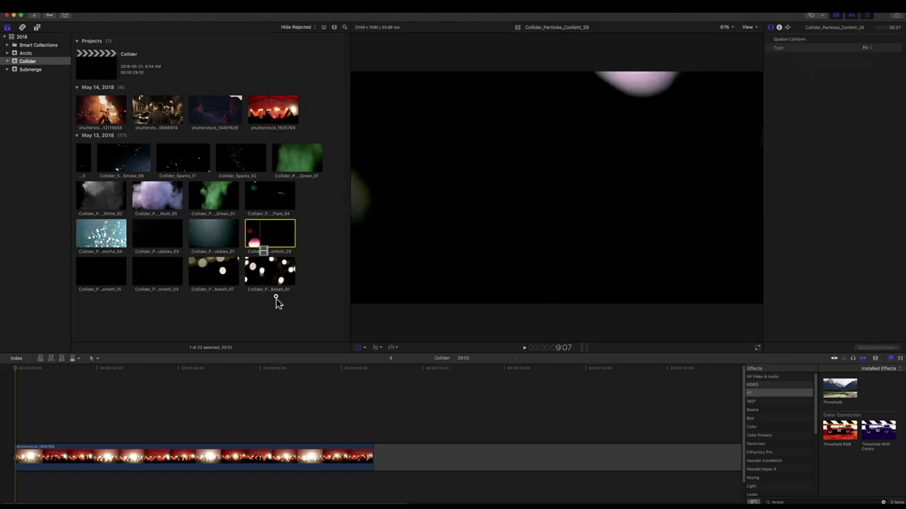
{"action": "left_click_drag", "start_coordinate": [269, 342], "coordinate": [14, 429]}
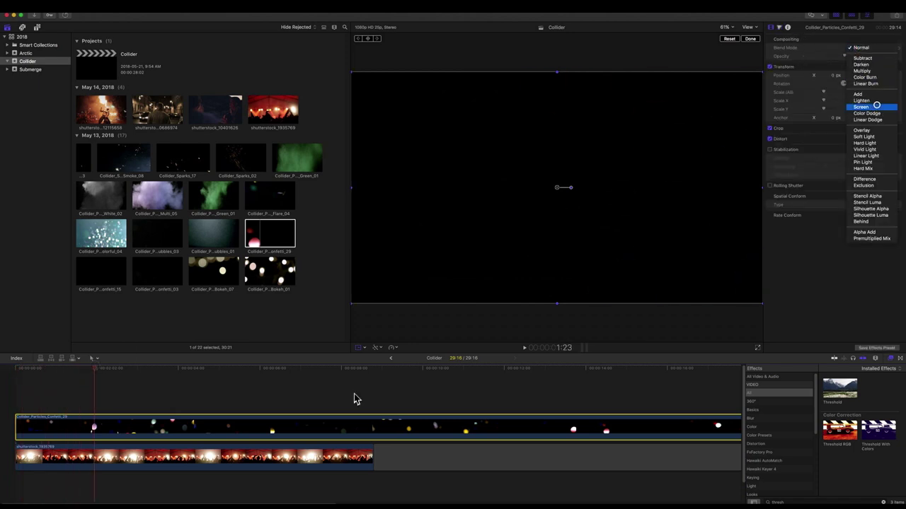
{"action": "key", "text": "Return"}
{"action": "left_click", "coordinate": [15, 368]}
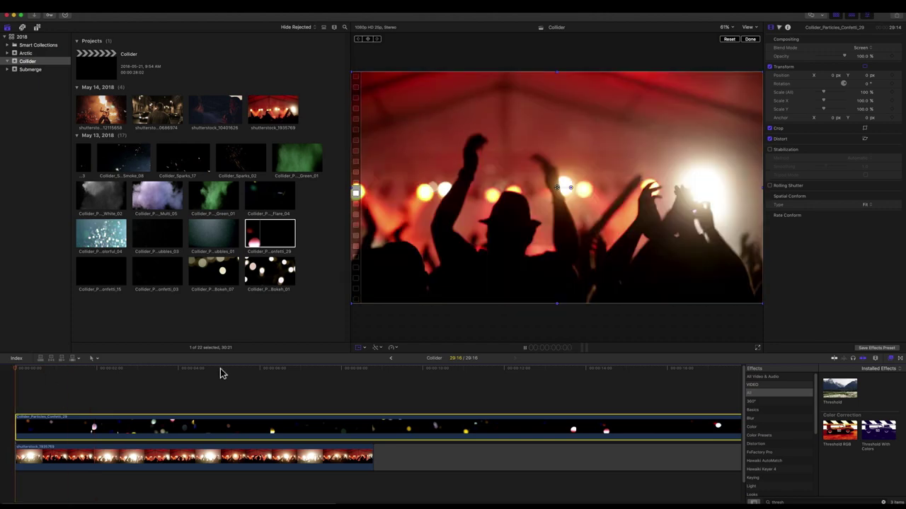
{"action": "key", "text": "space"}
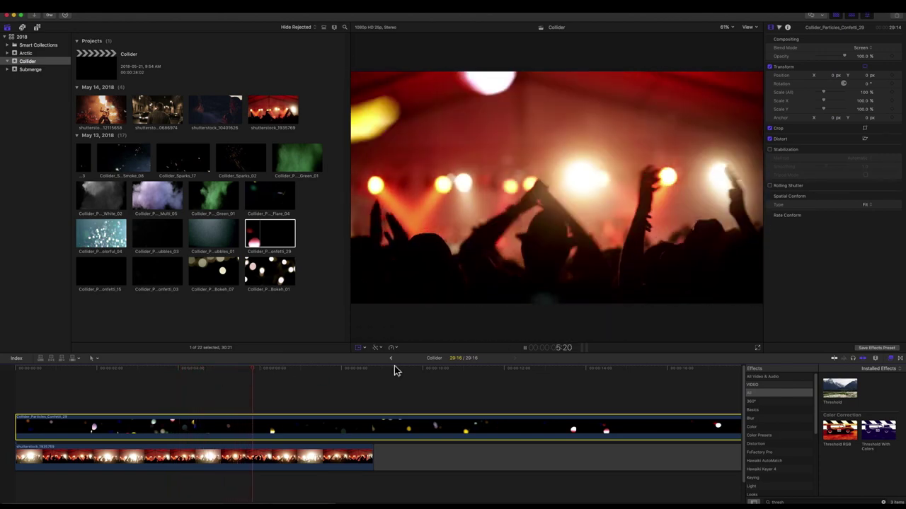
Step: Stop playback, return to the start and add Collider_Particles_Flare_04 above the concert footage
{"action": "key", "text": "space"}
{"action": "key", "text": "Home"}
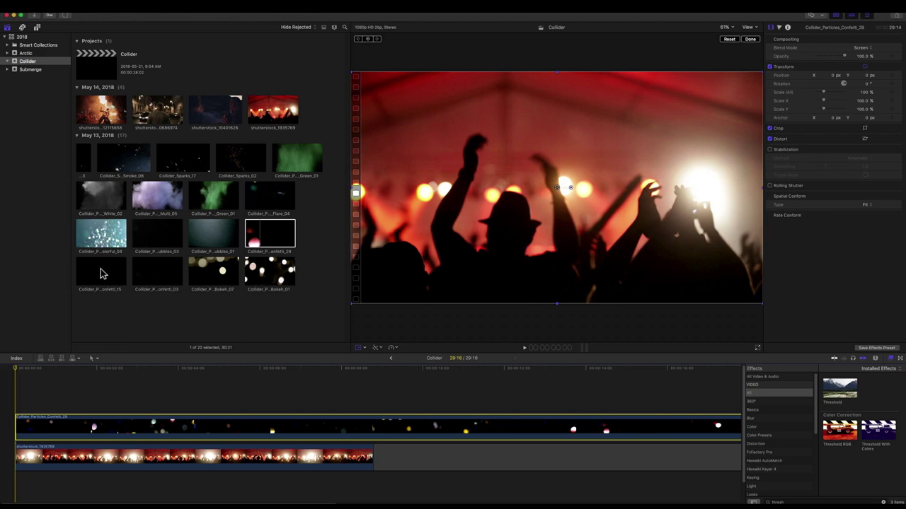
{"action": "left_click_drag", "start_coordinate": [276, 205], "coordinate": [21, 388]}
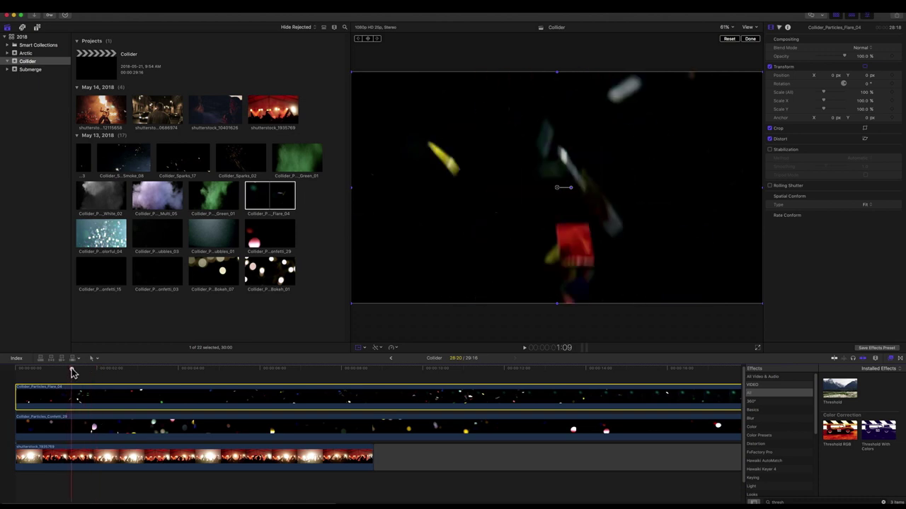
Step: Move the confetti clip to the top lane and show the Blur effects
{"action": "left_click", "coordinate": [61, 425]}
{"action": "left_click_drag", "start_coordinate": [61, 425], "coordinate": [57, 400]}
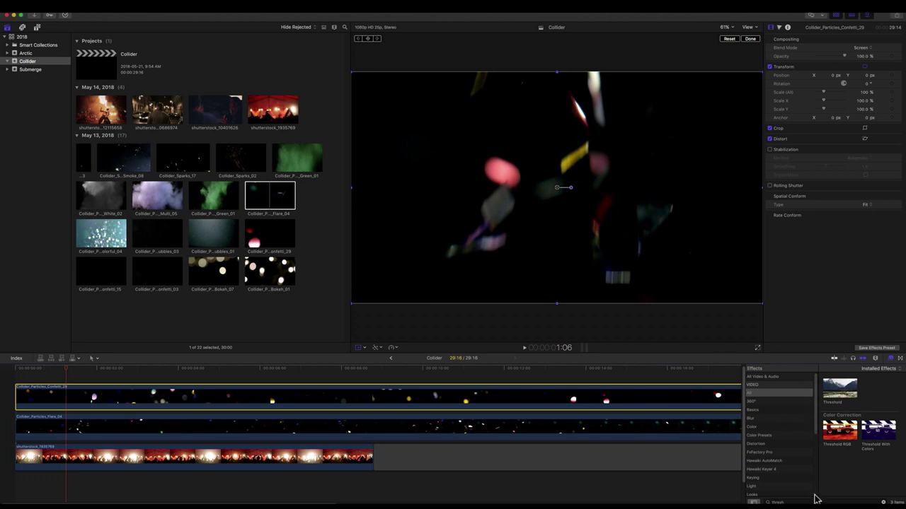
{"action": "left_click", "coordinate": [757, 418]}
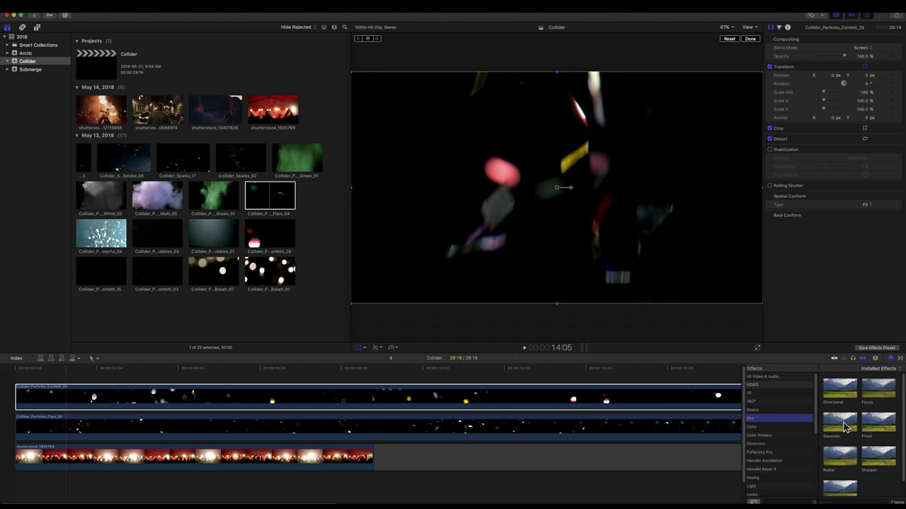
Step: Give the confetti clip a 65.19 Gaussian blur, set Flare_04 to Screen, and play the result
{"action": "left_click_drag", "start_coordinate": [844, 425], "coordinate": [89, 400]}
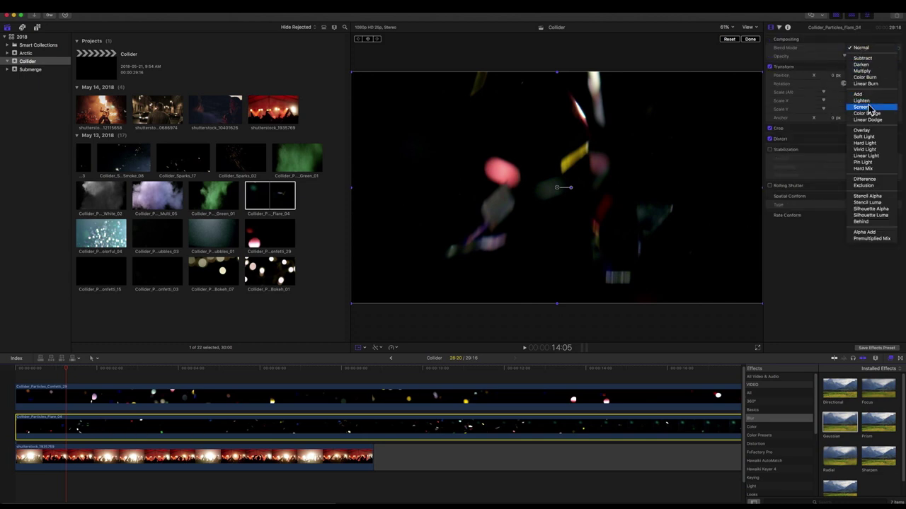
{"action": "key", "text": "Return"}
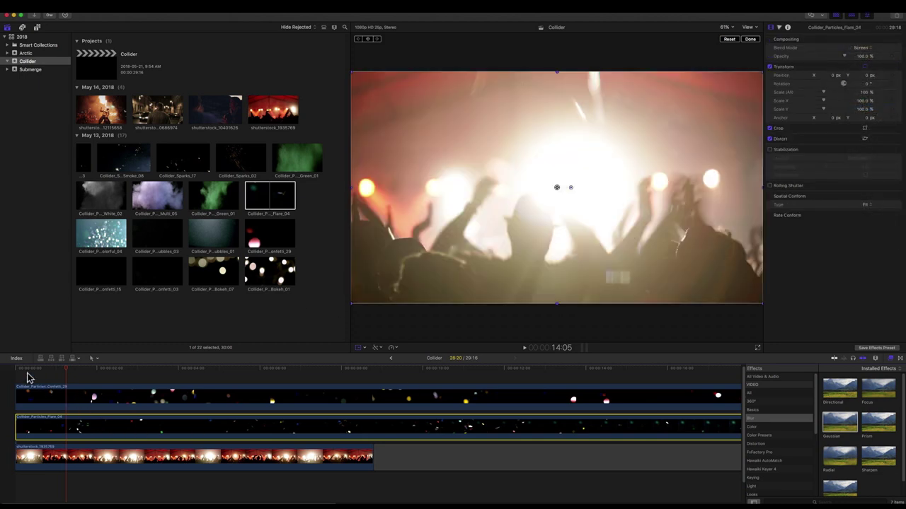
{"action": "left_click", "coordinate": [43, 401]}
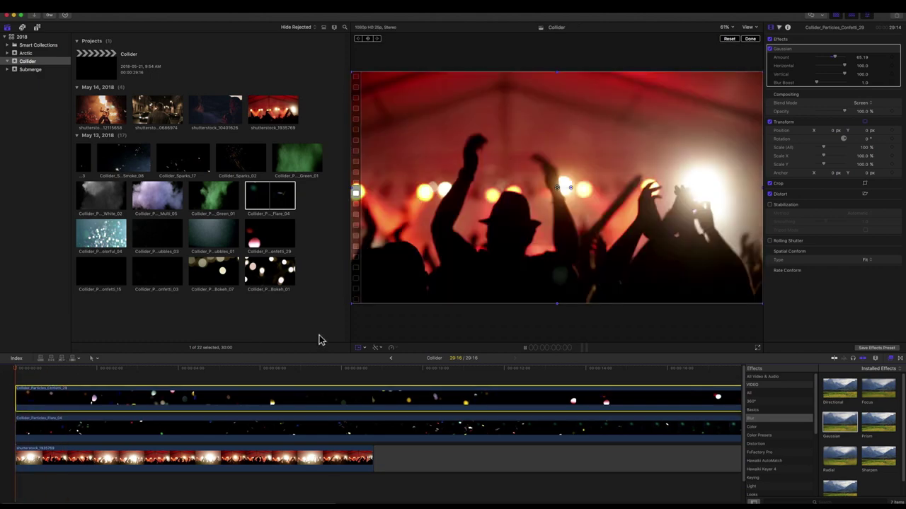
{"action": "key", "text": "space"}
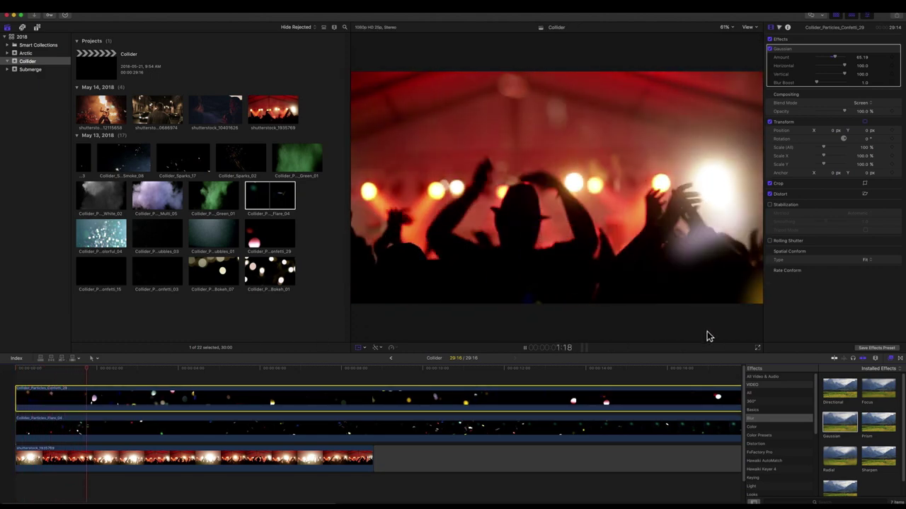